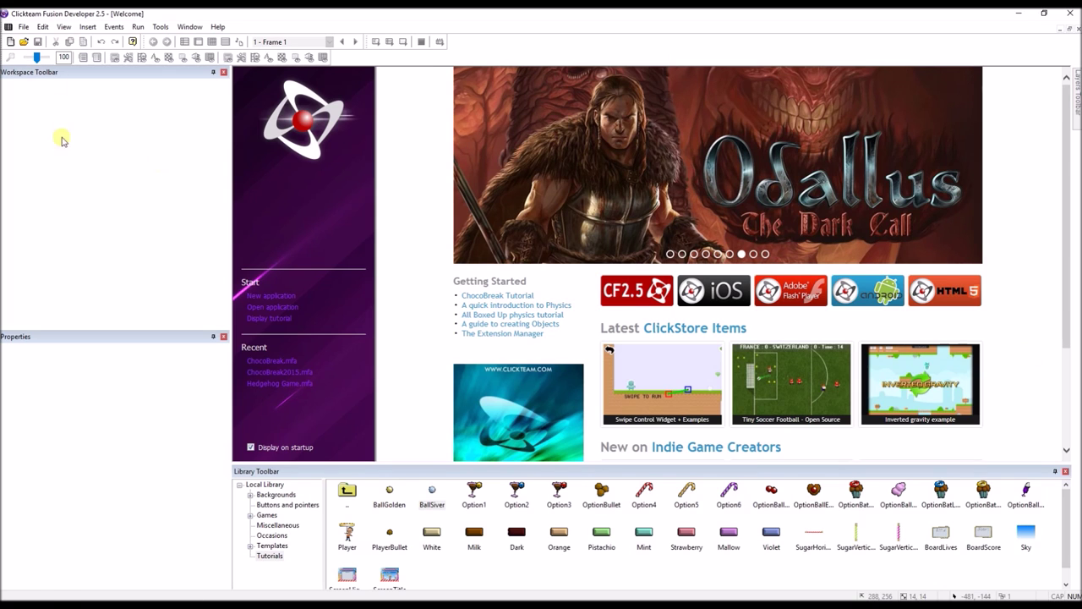
# Step: Create a new application and open its blank 640x480 Frame 1 in the frame editor
pyautogui.click(10, 43)
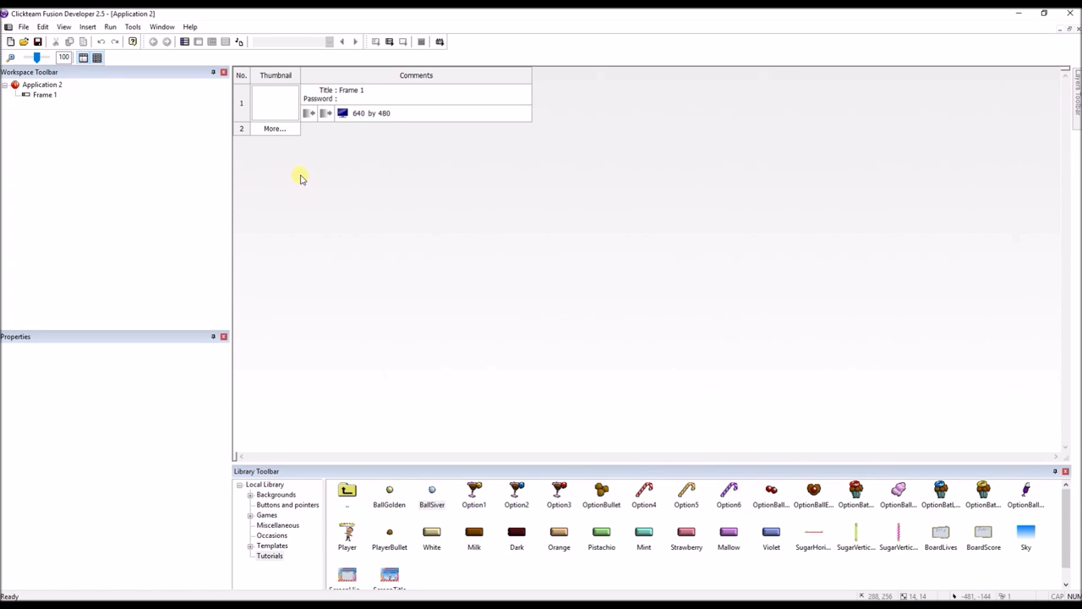
pyautogui.doubleClick(244, 103)
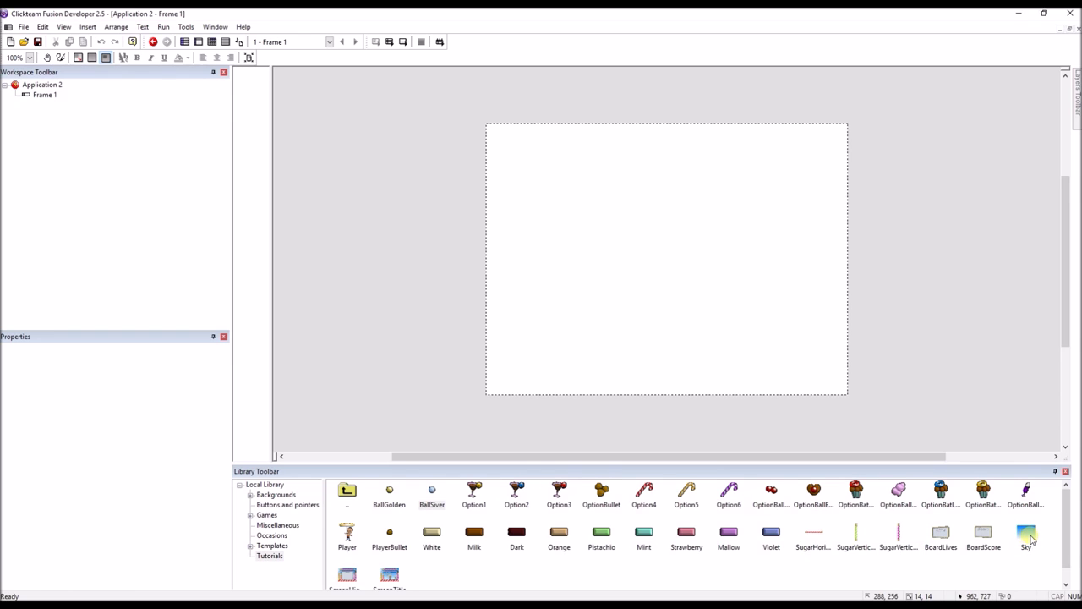
# Step: Place the Sky gradient backdrop over the frame and the Player near the bottom
pyautogui.moveTo(1030, 539); pyautogui.dragTo(496, 133)
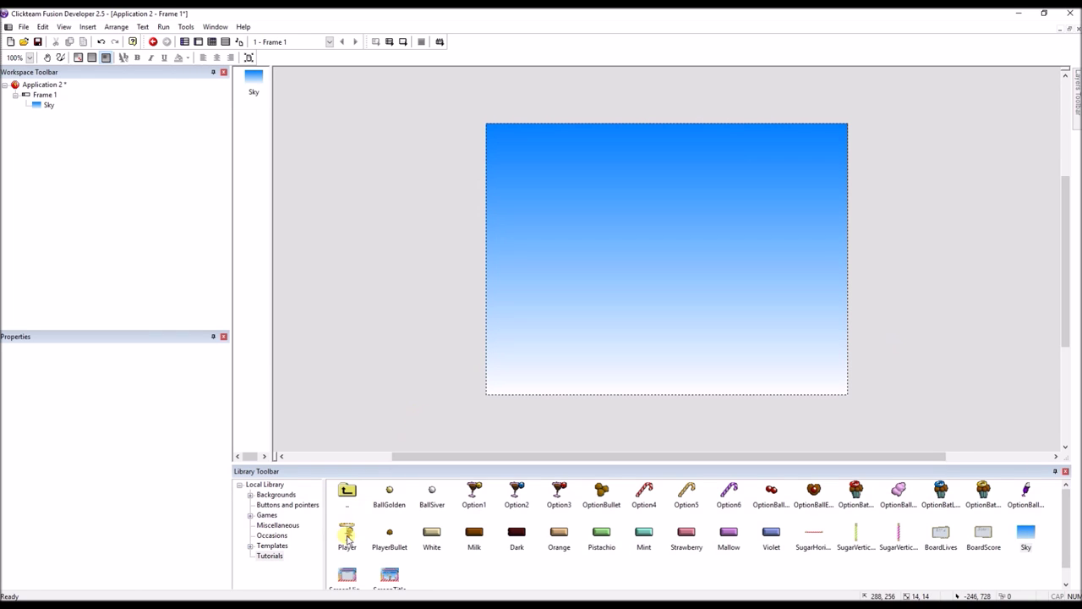
pyautogui.moveTo(348, 539); pyautogui.dragTo(677, 374)
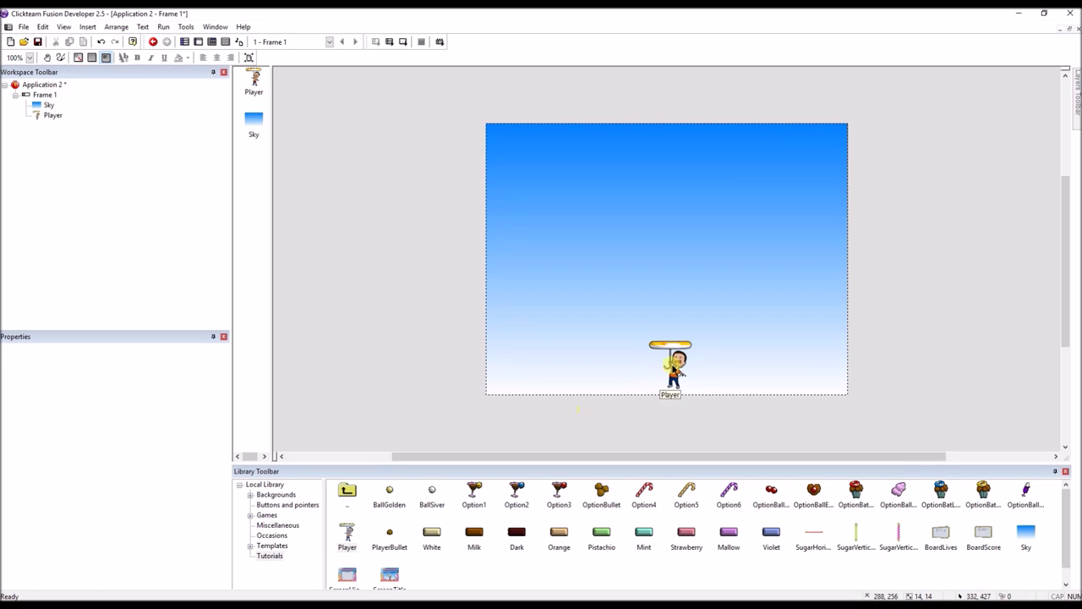
# Step: Set the Player's movement type to Mouse Controlled and open its movement setup
pyautogui.click(679, 366)
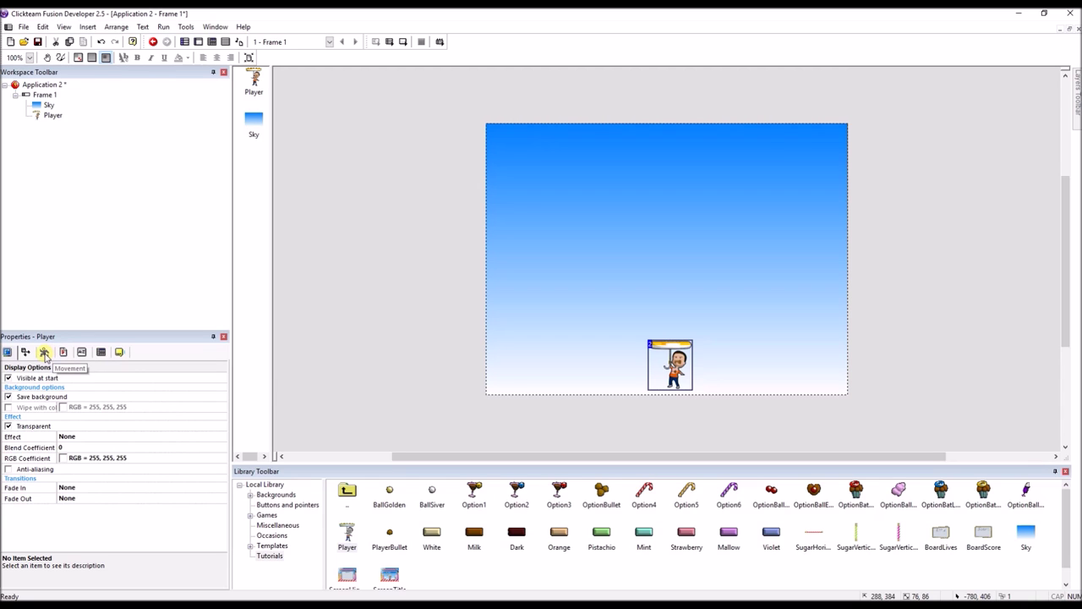
pyautogui.click(44, 352)
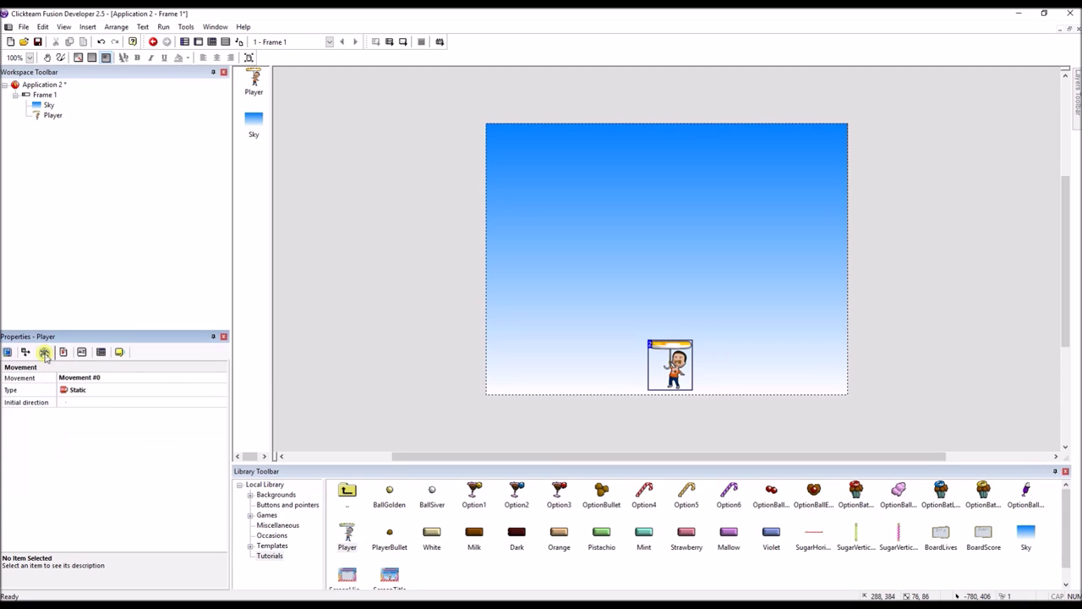
pyautogui.click(86, 390)
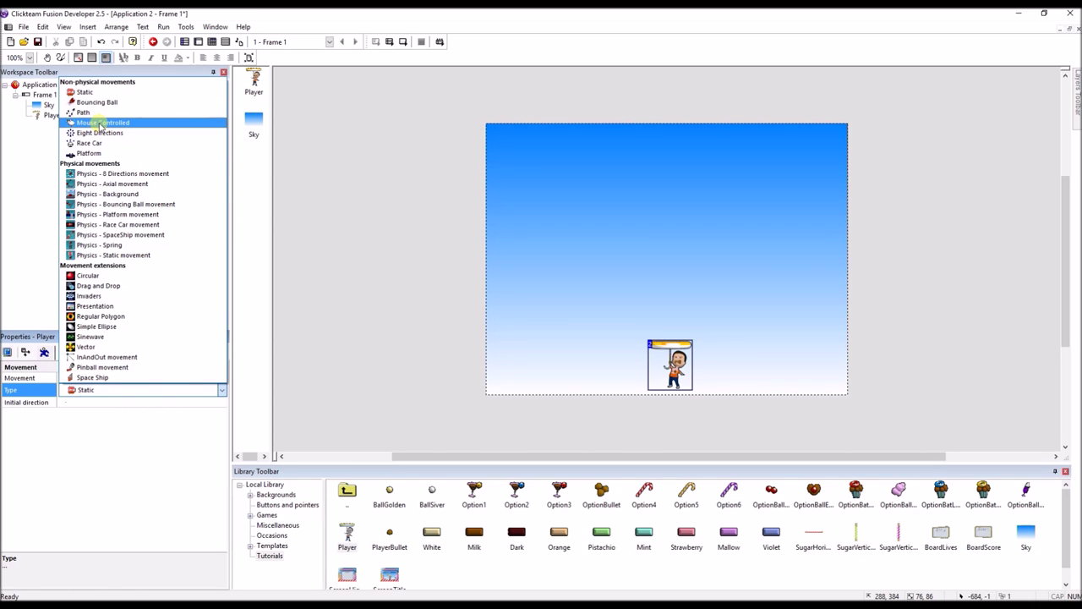
pyautogui.click(100, 124)
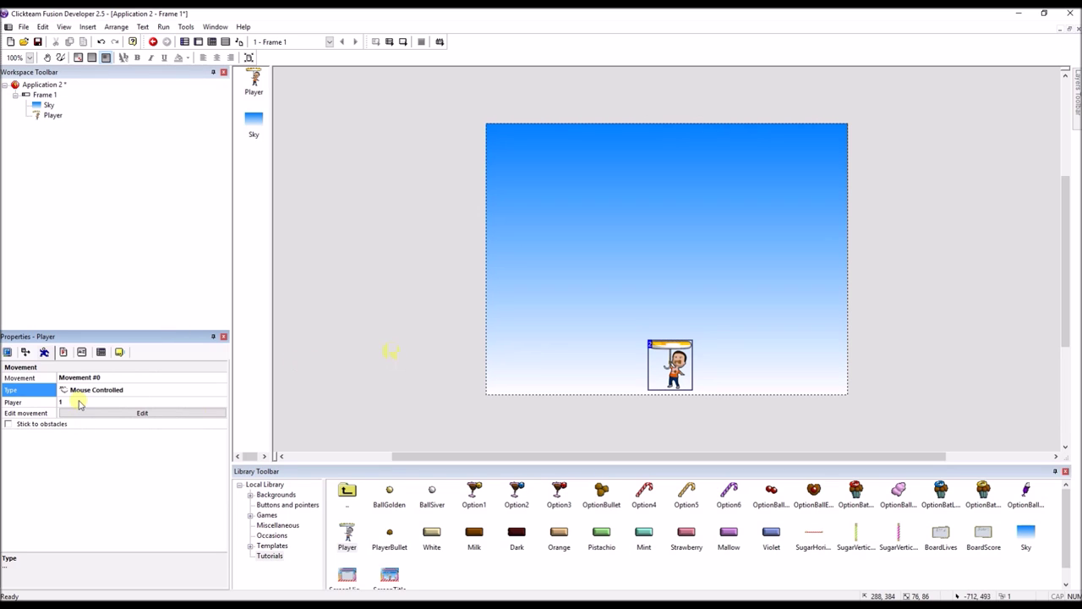
pyautogui.click(147, 414)
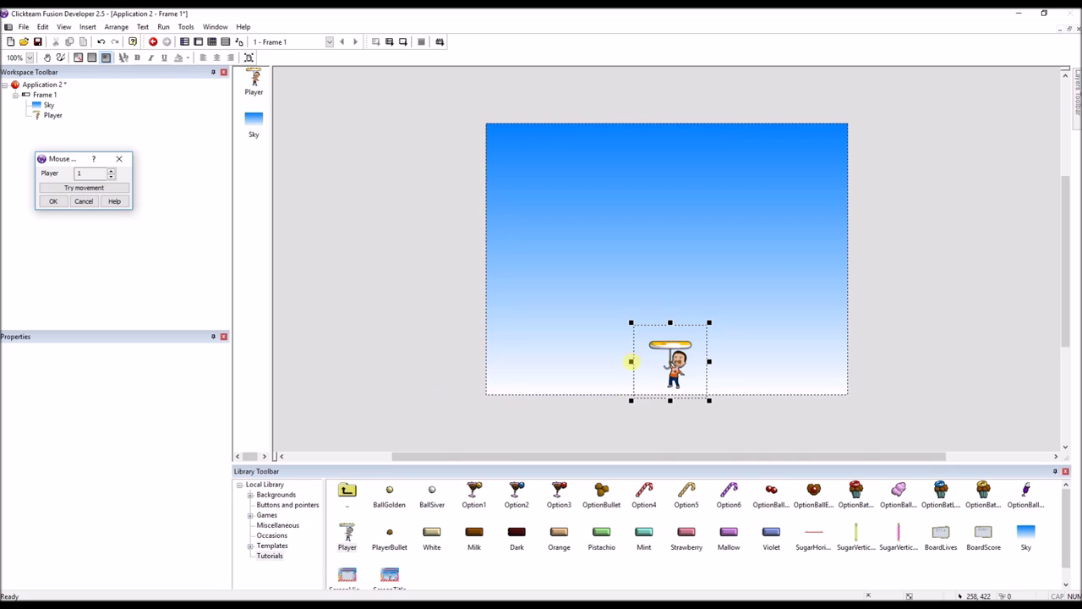
# Step: Resize the Player's mouse movement area into a wide, thin horizontal strip
pyautogui.moveTo(630, 362); pyautogui.dragTo(497, 362)
pyautogui.moveTo(710, 362); pyautogui.dragTo(839, 364)
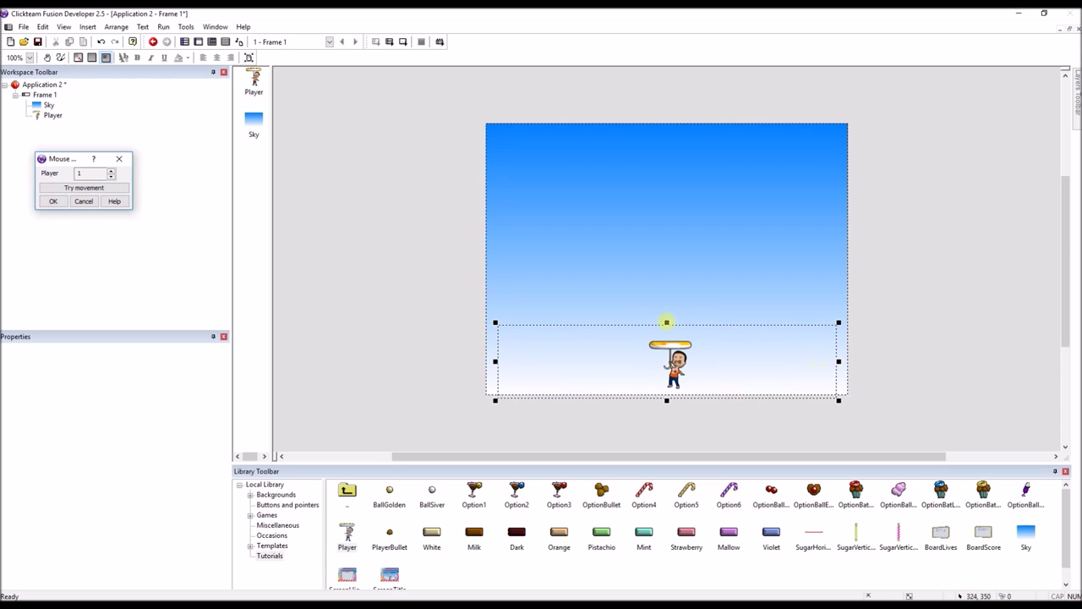
pyautogui.moveTo(667, 322); pyautogui.dragTo(667, 350)
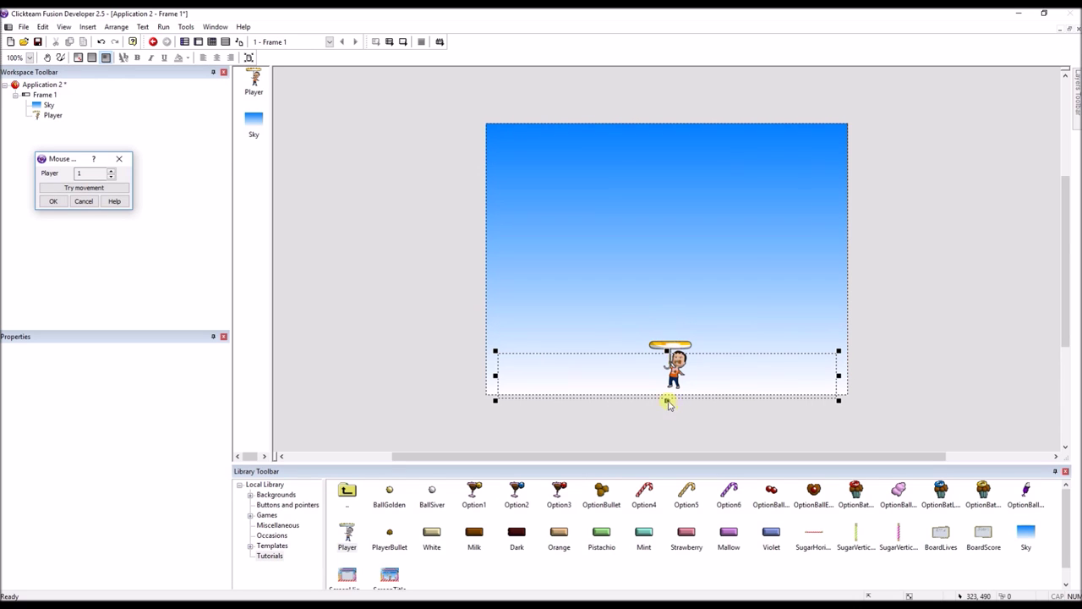
pyautogui.moveTo(668, 402); pyautogui.dragTo(668, 356)
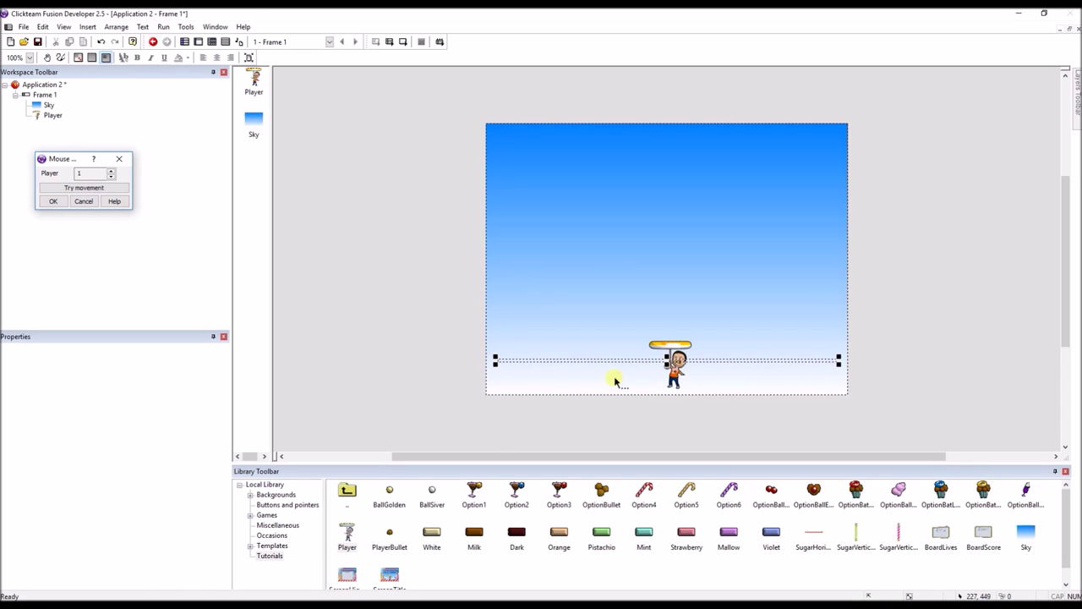
# Step: Try out the mouse movement, then confirm the movement area
pyautogui.click(87, 192)
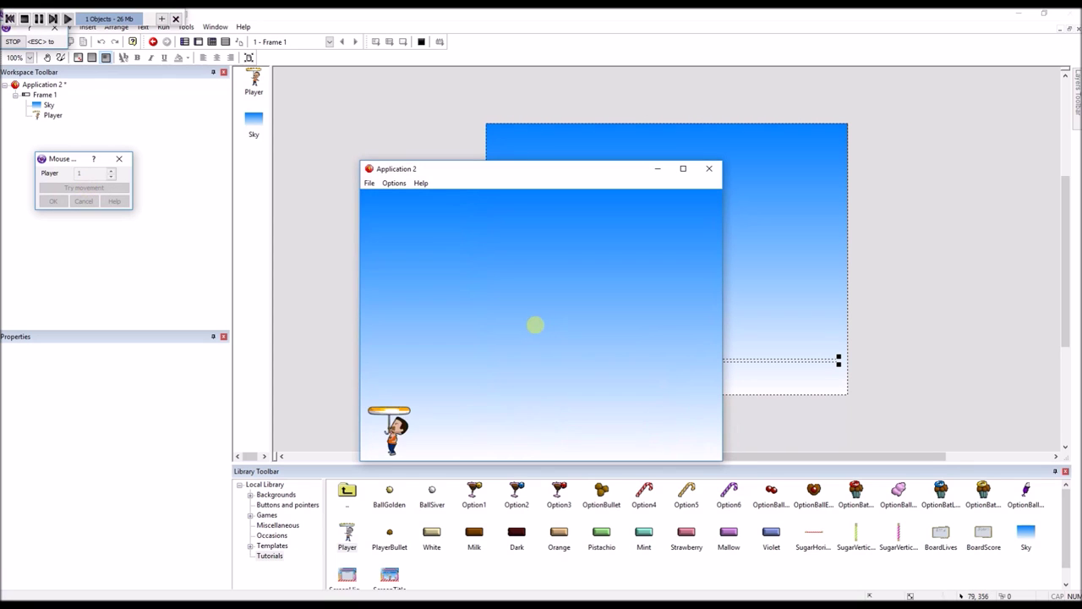
pyautogui.press('Escape')
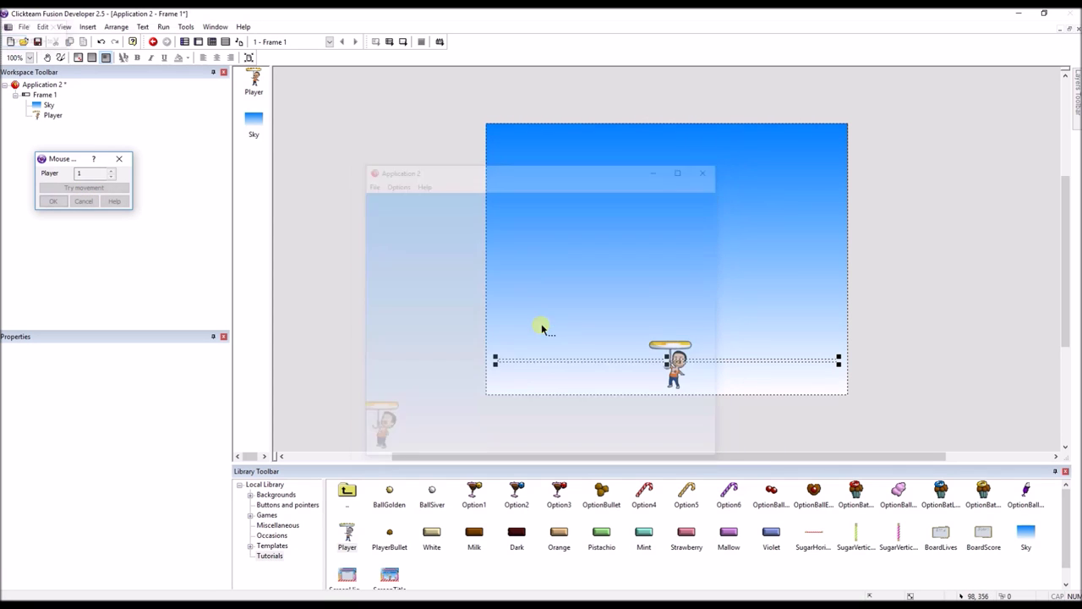
pyautogui.click(52, 201)
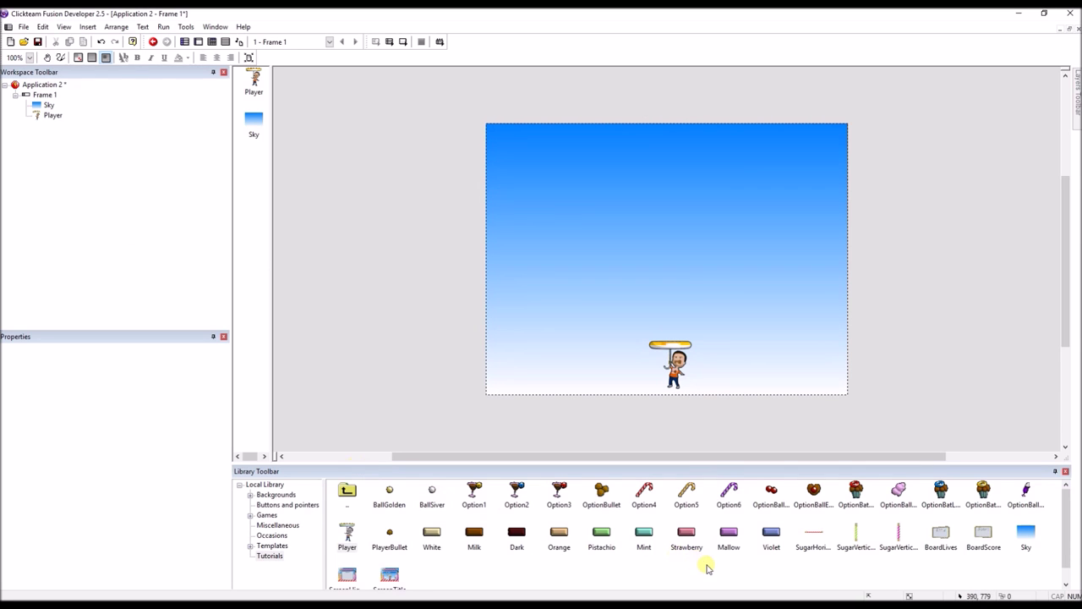
# Step: Place a Strawberry brick top-left and duplicate it into 4 rows by 17 columns
pyautogui.moveTo(686, 533); pyautogui.dragTo(519, 147)
pyautogui.rightClick(517, 149)
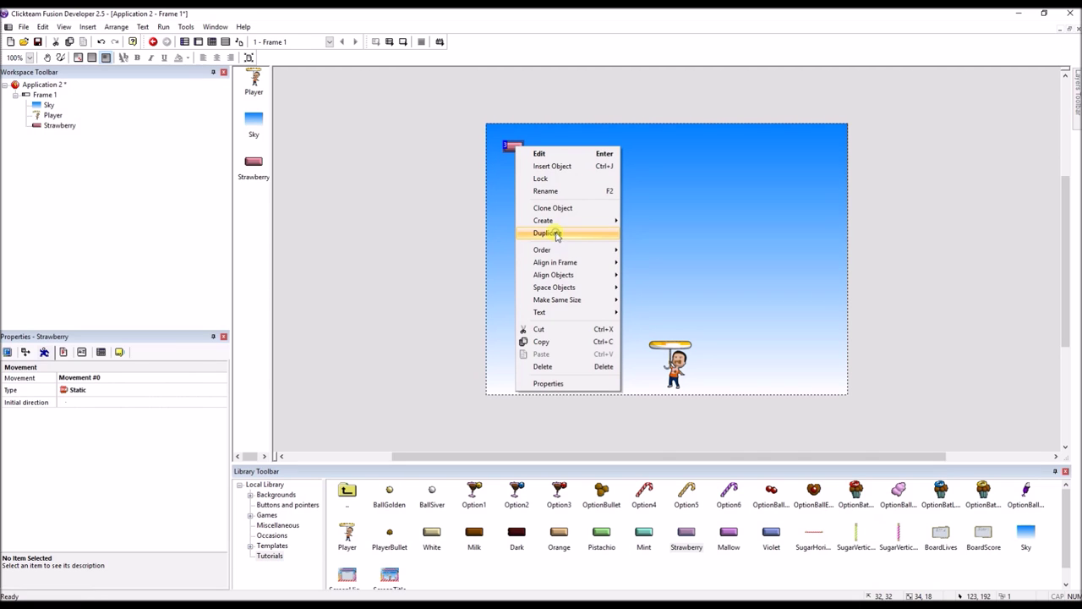
pyautogui.click(557, 236)
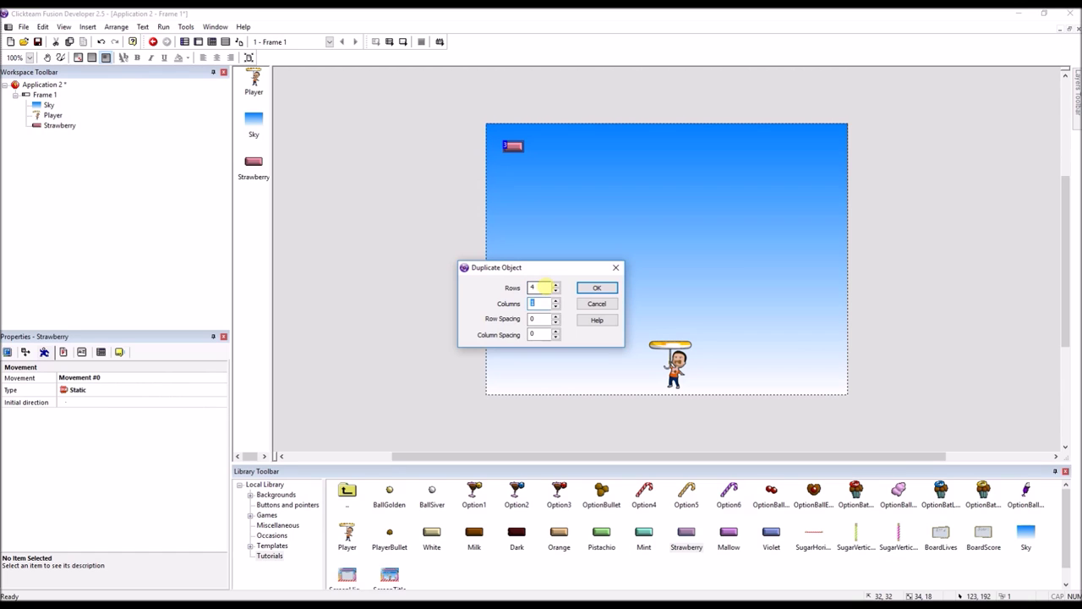
pyautogui.click(602, 289)
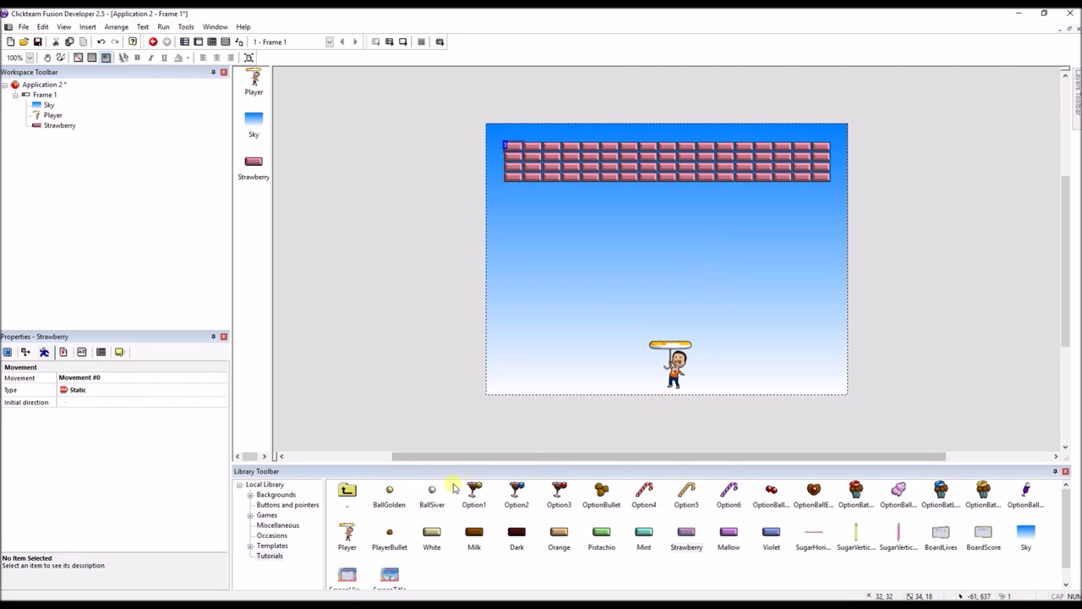
# Step: Place the BallSiver ball mid-frame and give it Bouncing Ball movement
pyautogui.moveTo(432, 492); pyautogui.dragTo(665, 258)
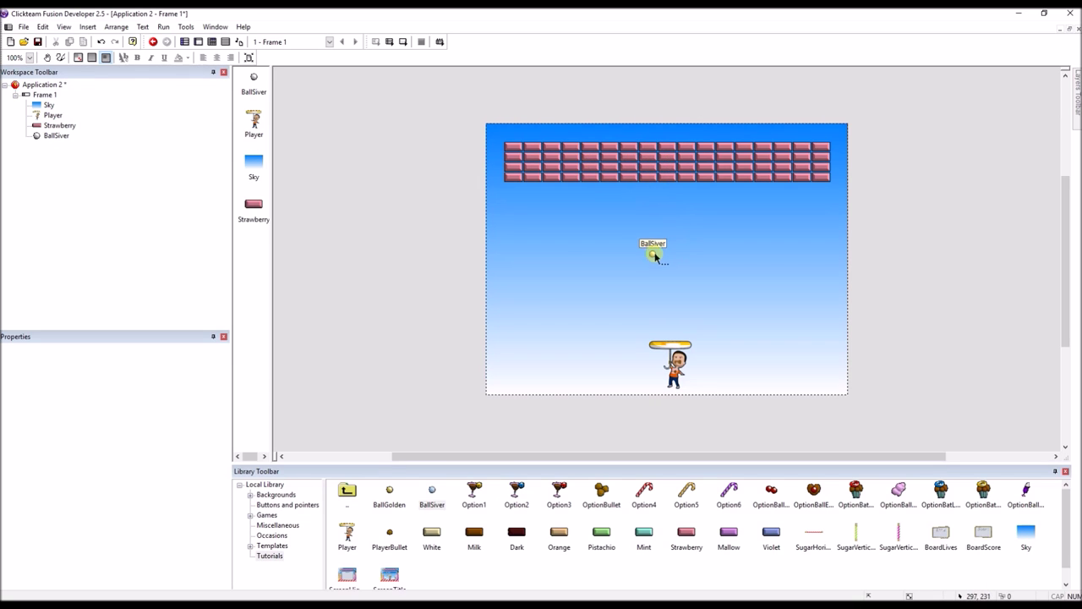
pyautogui.click(653, 253)
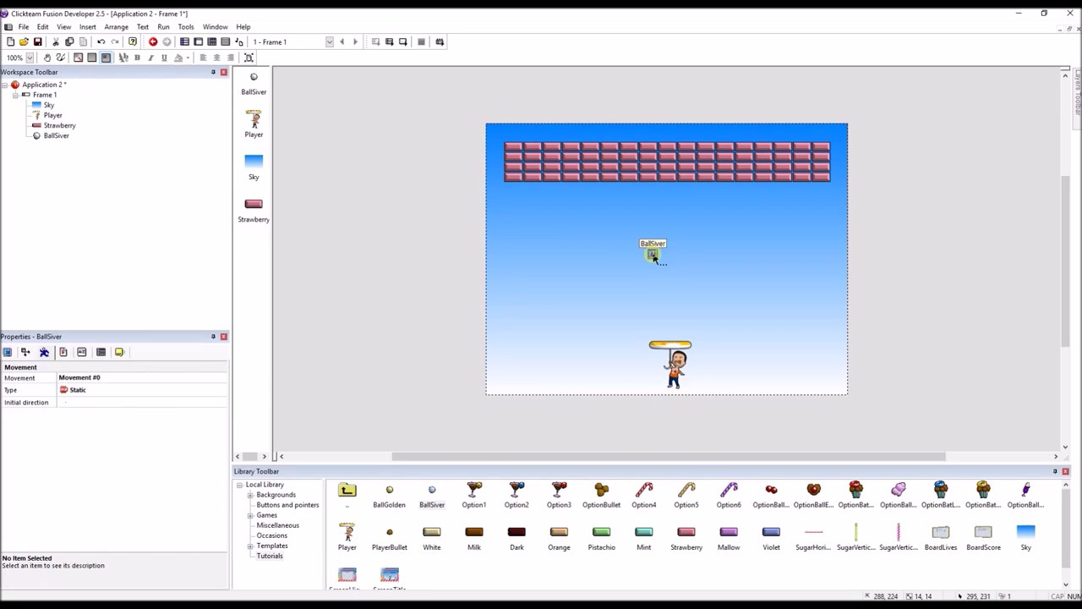
pyautogui.click(81, 390)
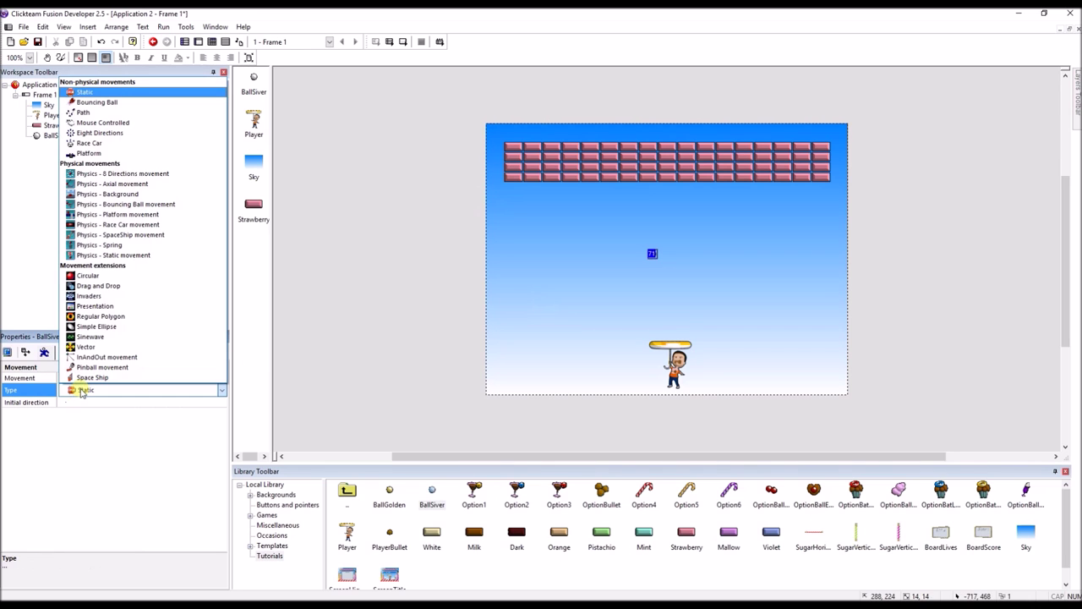
pyautogui.click(102, 103)
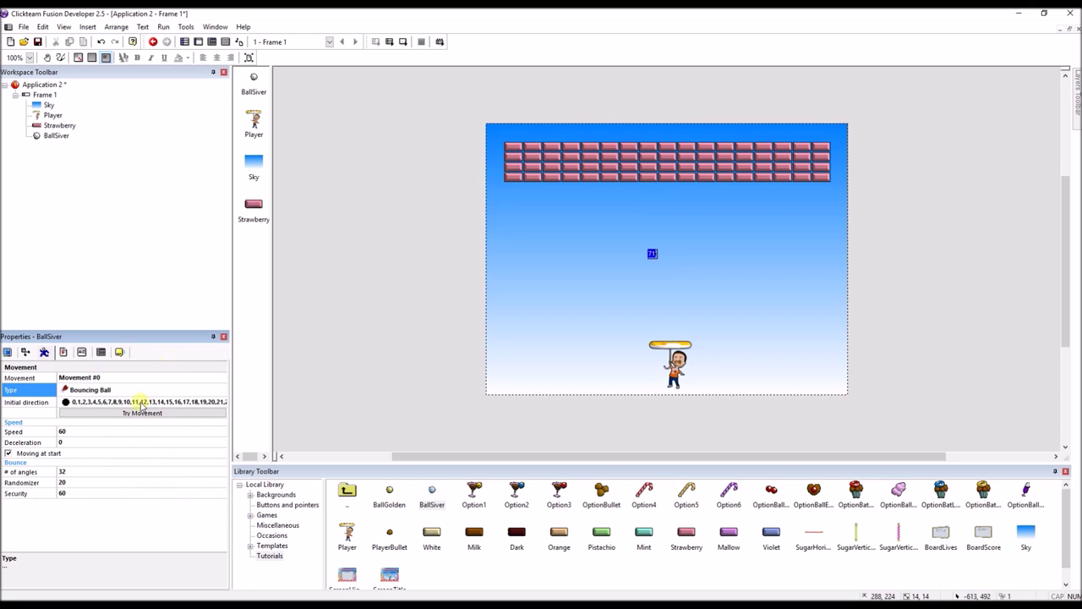
# Step: Reset the ball's initial directions and allow only upward directions 4 through 12
pyautogui.click(140, 404)
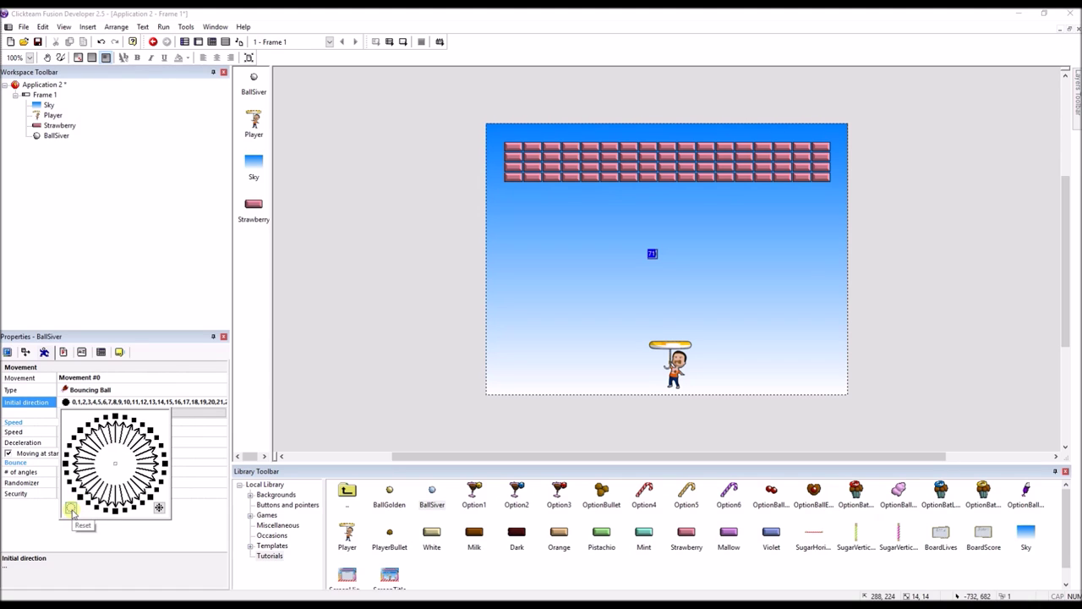
pyautogui.click(71, 510)
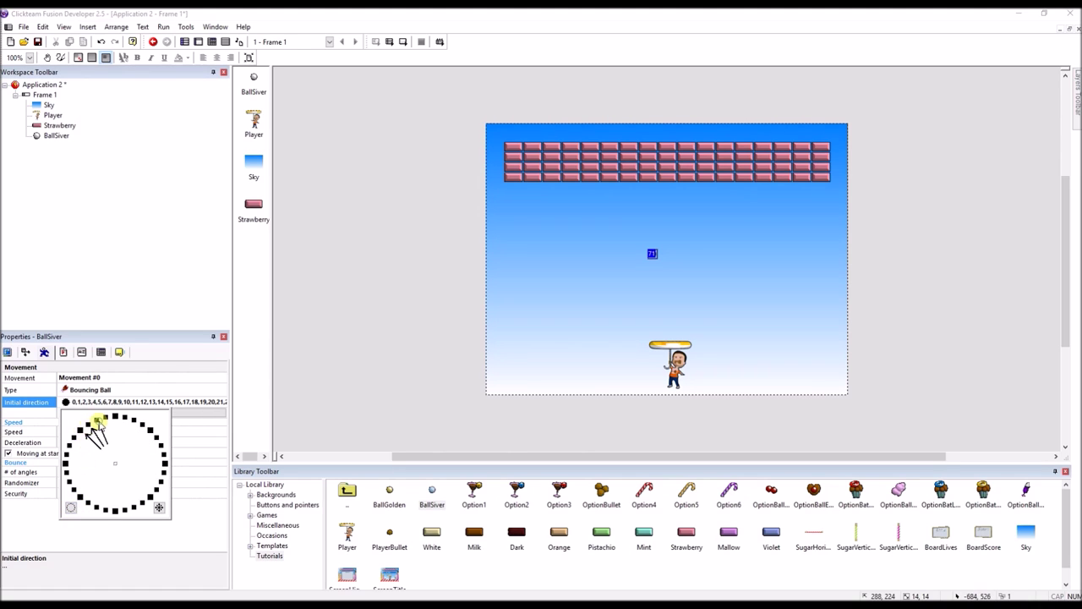
pyautogui.click(107, 416)
pyautogui.click(115, 415)
pyautogui.click(124, 416)
pyautogui.click(133, 421)
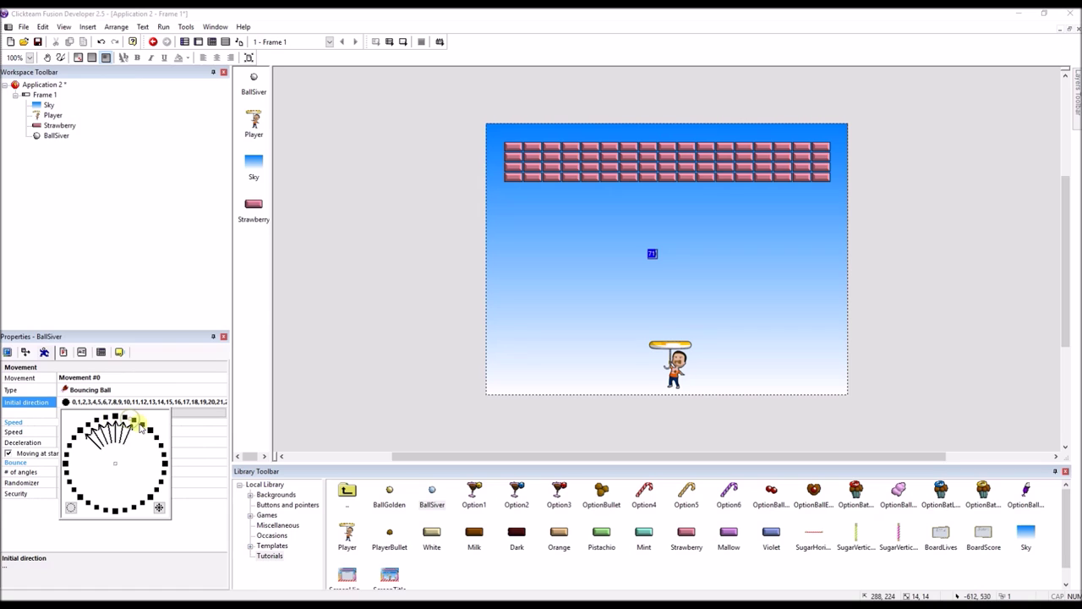
pyautogui.click(142, 423)
pyautogui.click(149, 429)
pyautogui.click(145, 526)
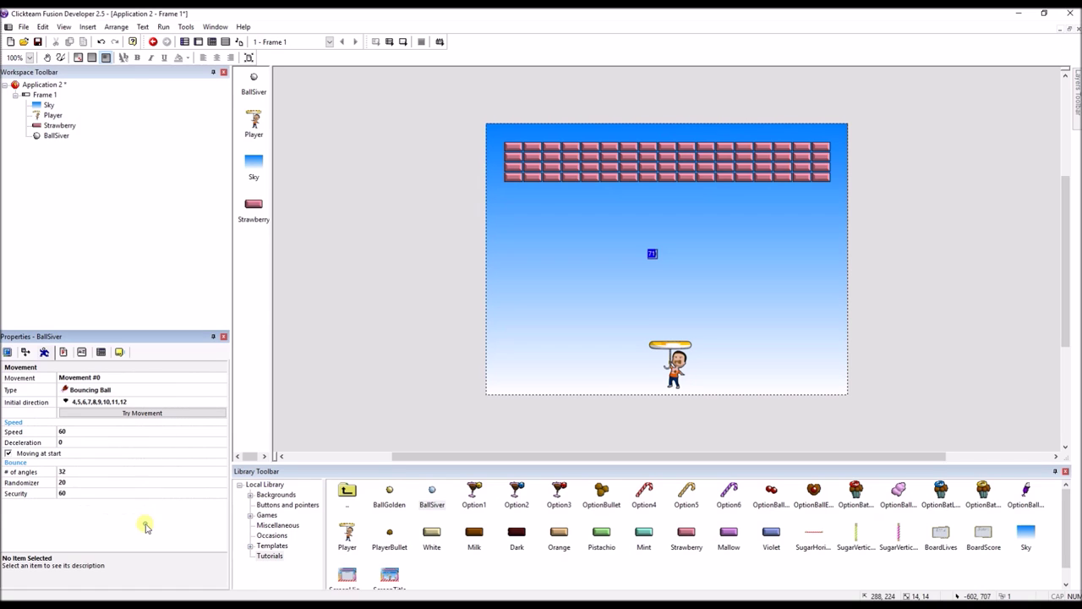
pyautogui.click(214, 44)
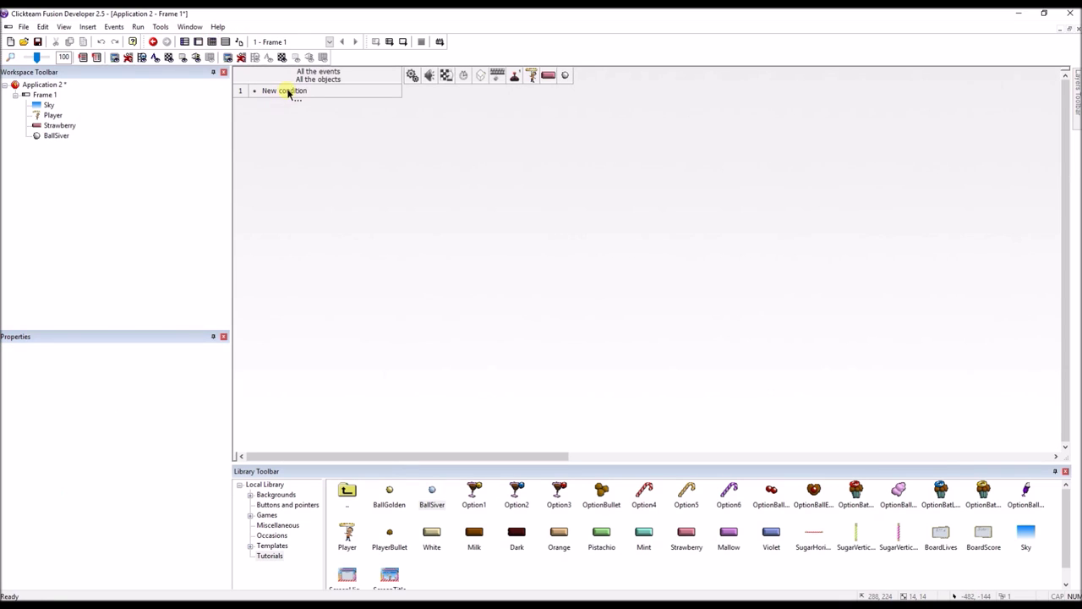
# Step: Create event 1: BallSiver leaves the play area at the top, left or right
pyautogui.click(287, 94)
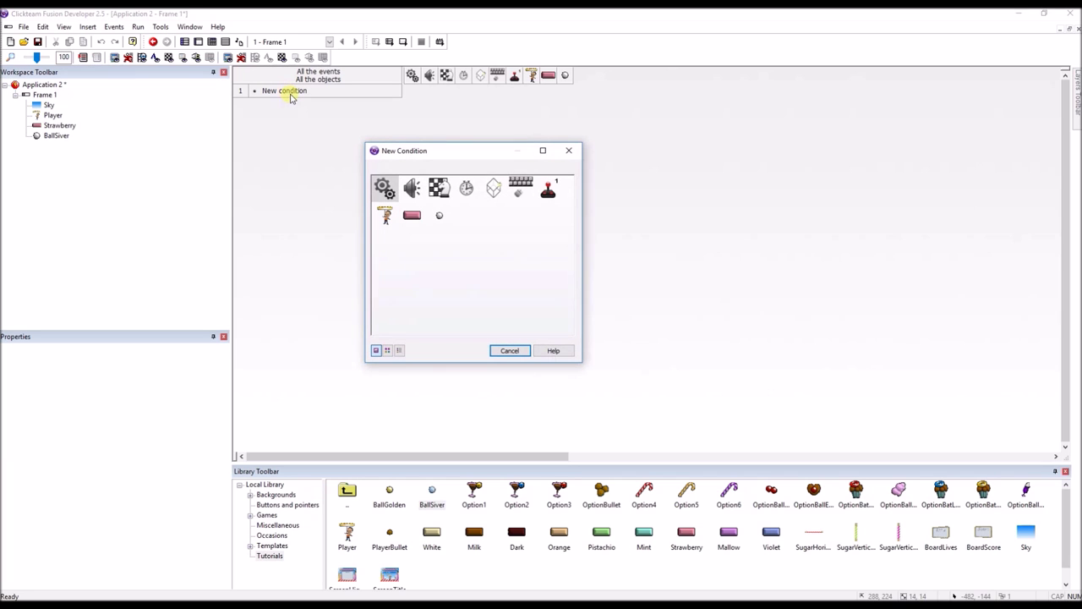
pyautogui.click(439, 214)
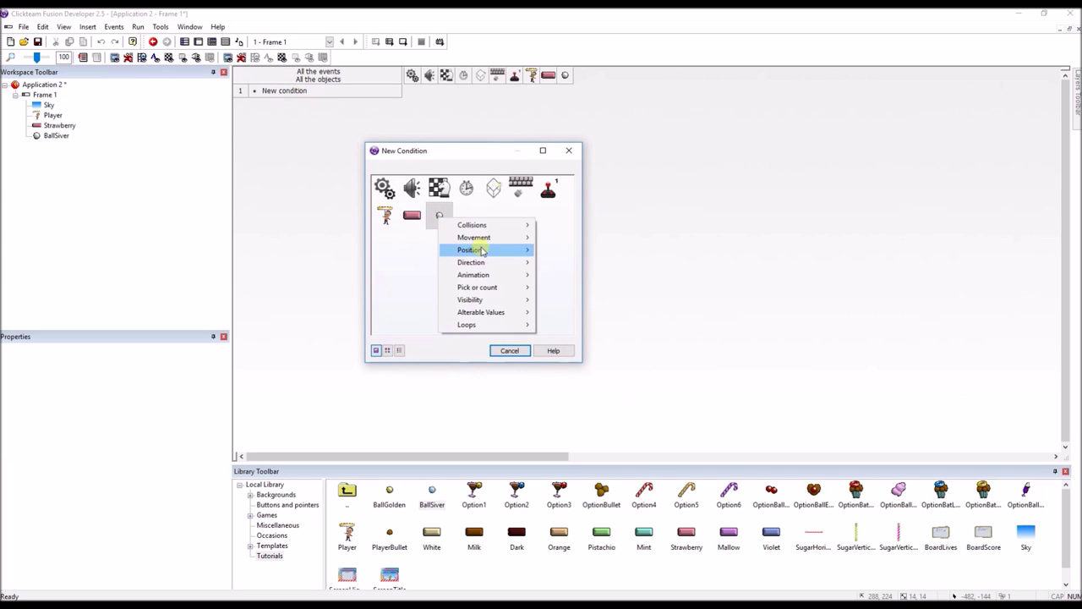
pyautogui.moveTo(501, 244)
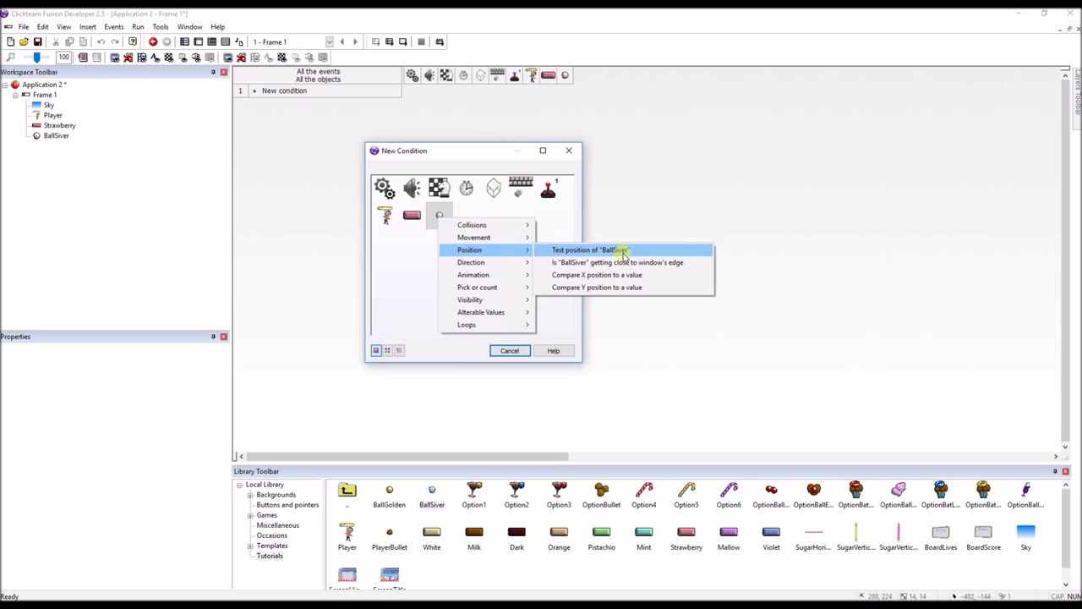
pyautogui.click(624, 247)
pyautogui.click(506, 302)
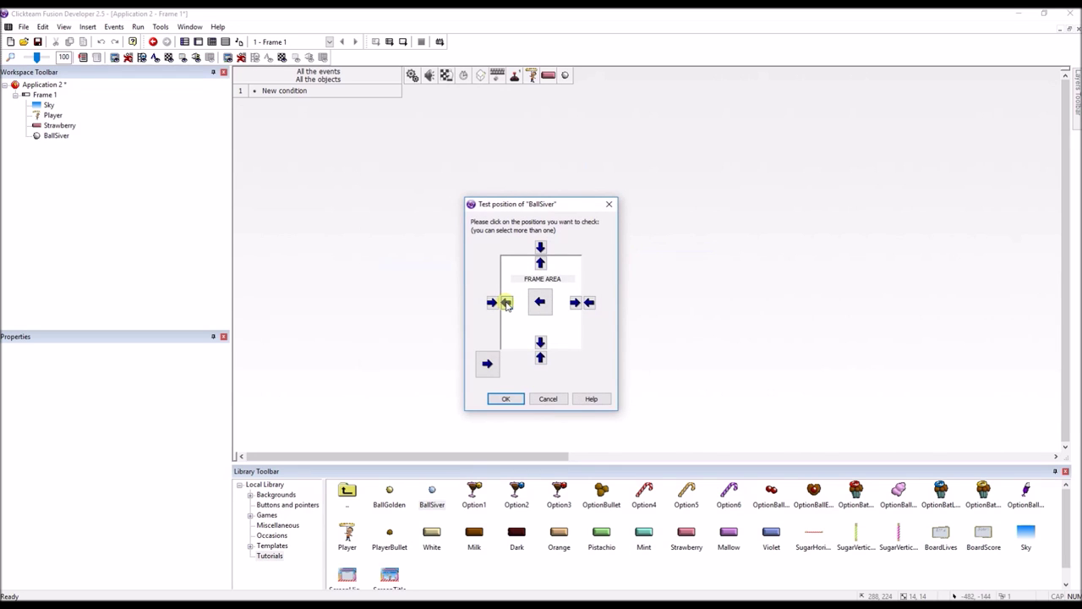
pyautogui.click(540, 263)
pyautogui.click(575, 302)
pyautogui.click(506, 398)
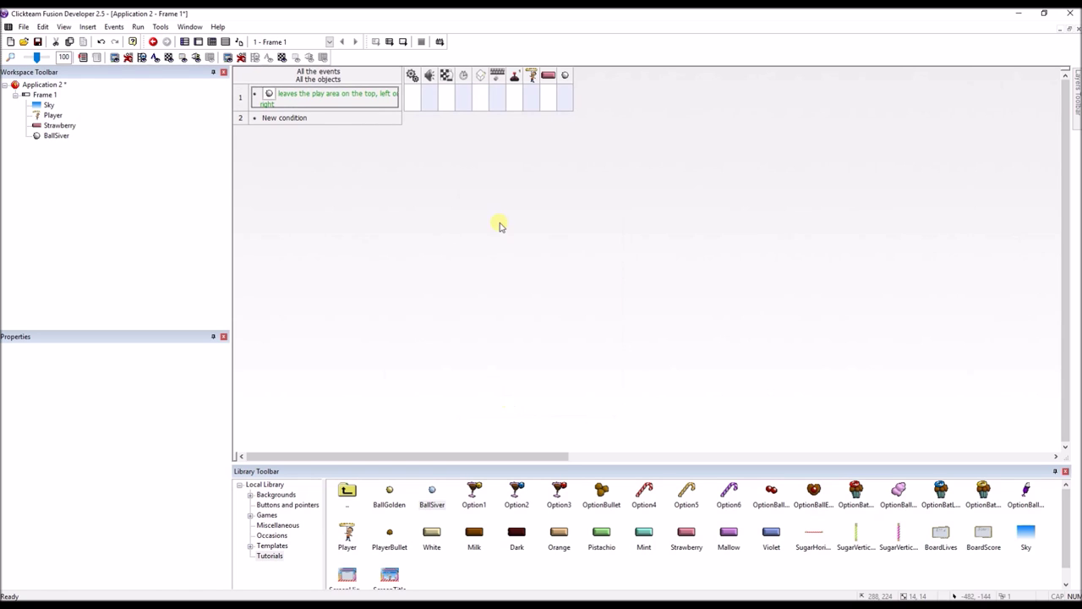
# Step: Give event 1 a BallSiver Bounce action
pyautogui.rightClick(564, 97)
pyautogui.moveTo(622, 127)
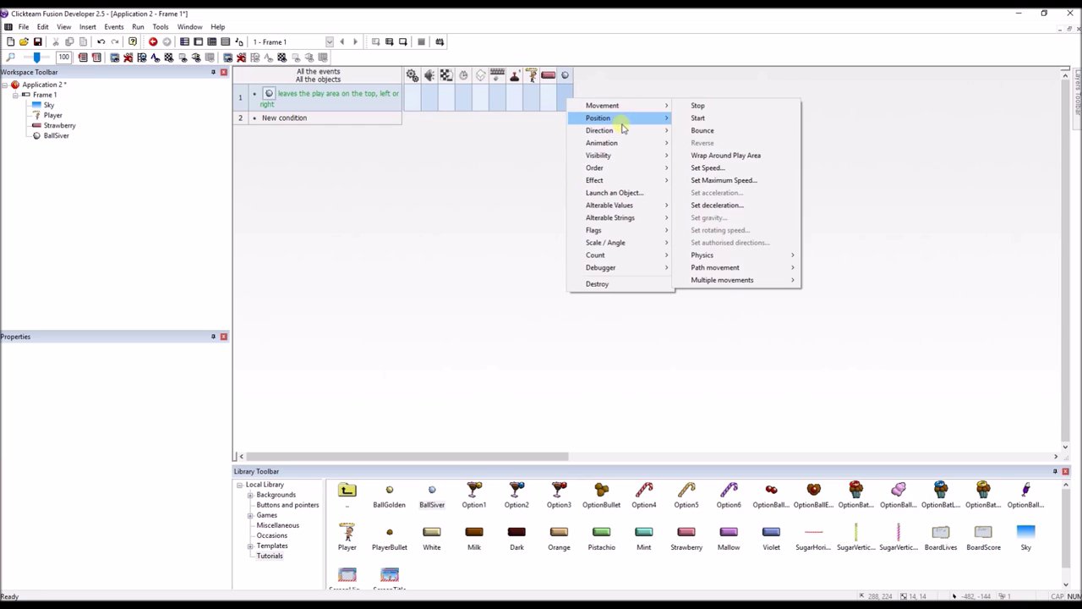
pyautogui.moveTo(633, 107)
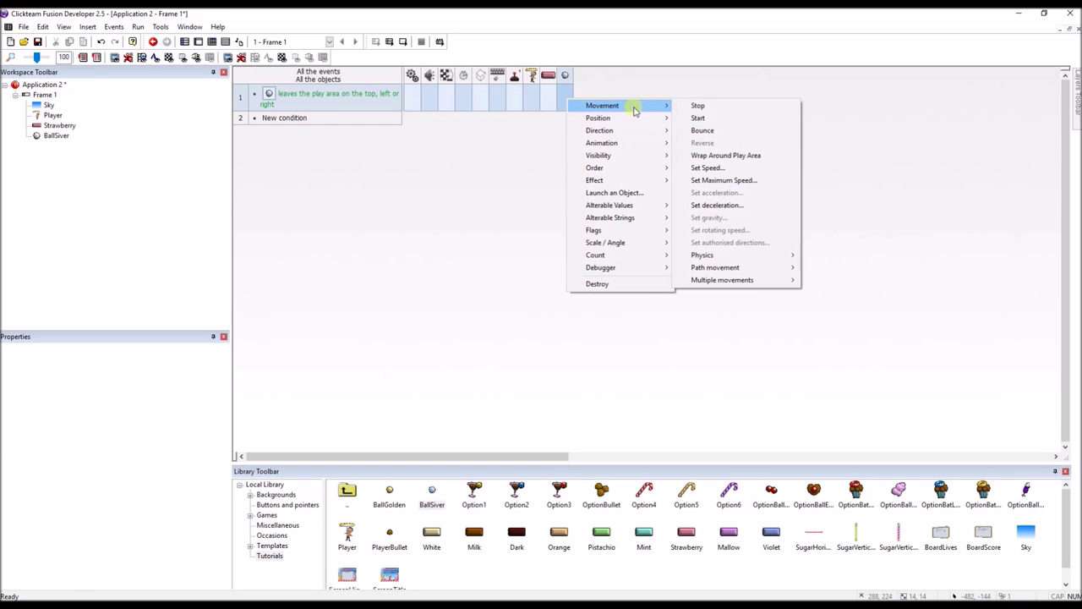
pyautogui.click(701, 130)
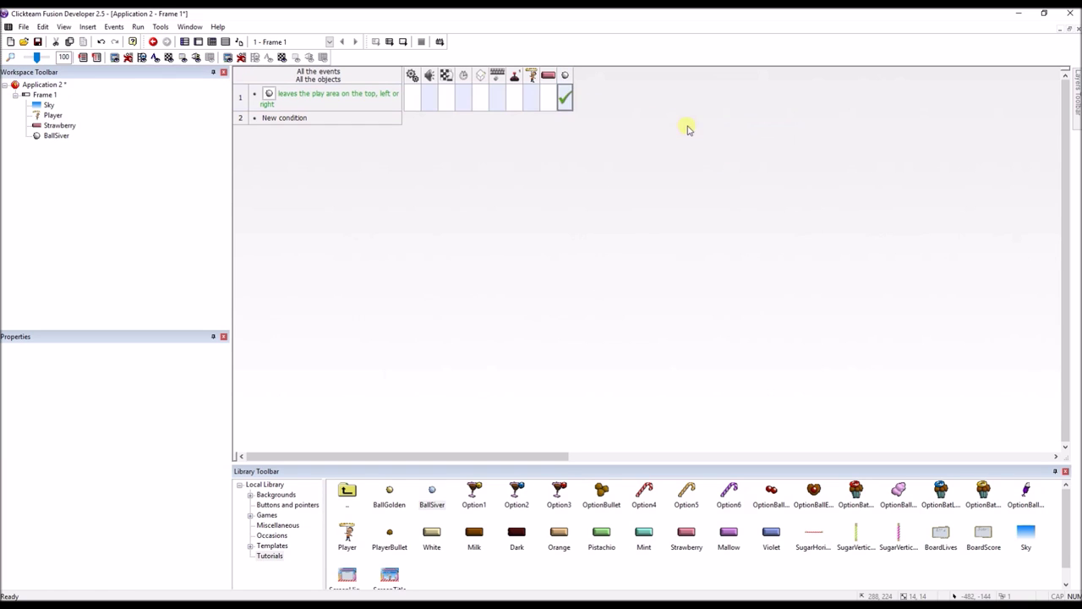
pyautogui.doubleClick(285, 119)
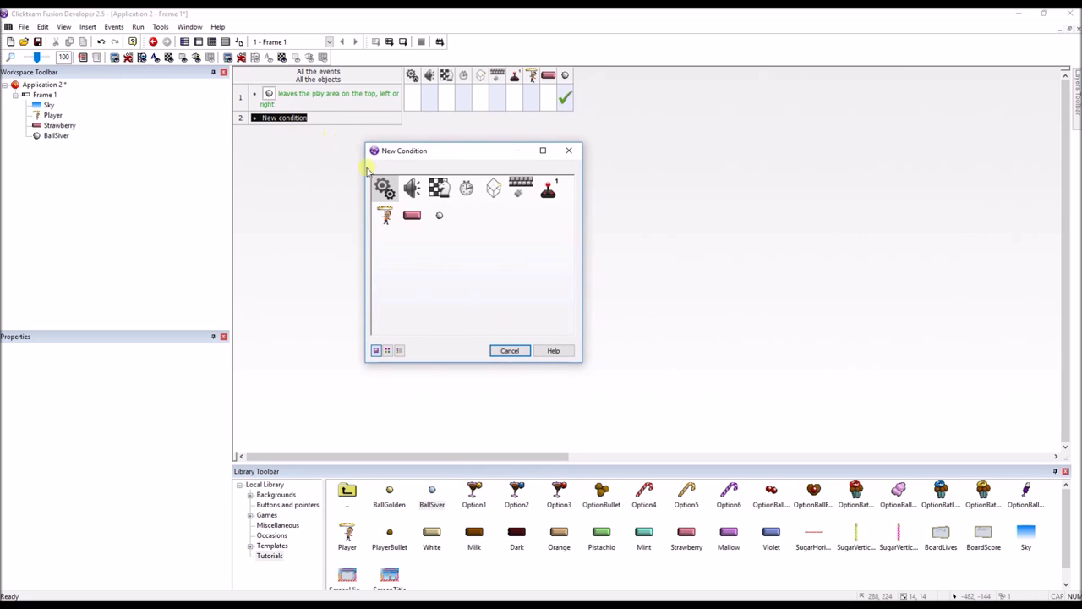
# Step: Add event 2: when BallSiver collides with the Player, reverse the ball
pyautogui.click(439, 215)
pyautogui.moveTo(509, 228)
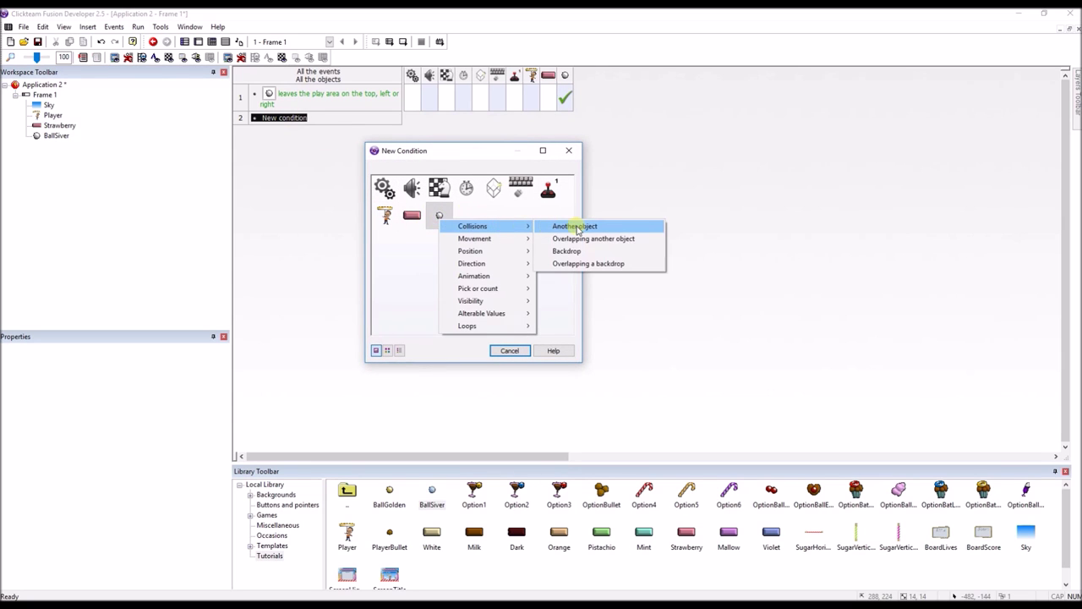
pyautogui.click(559, 225)
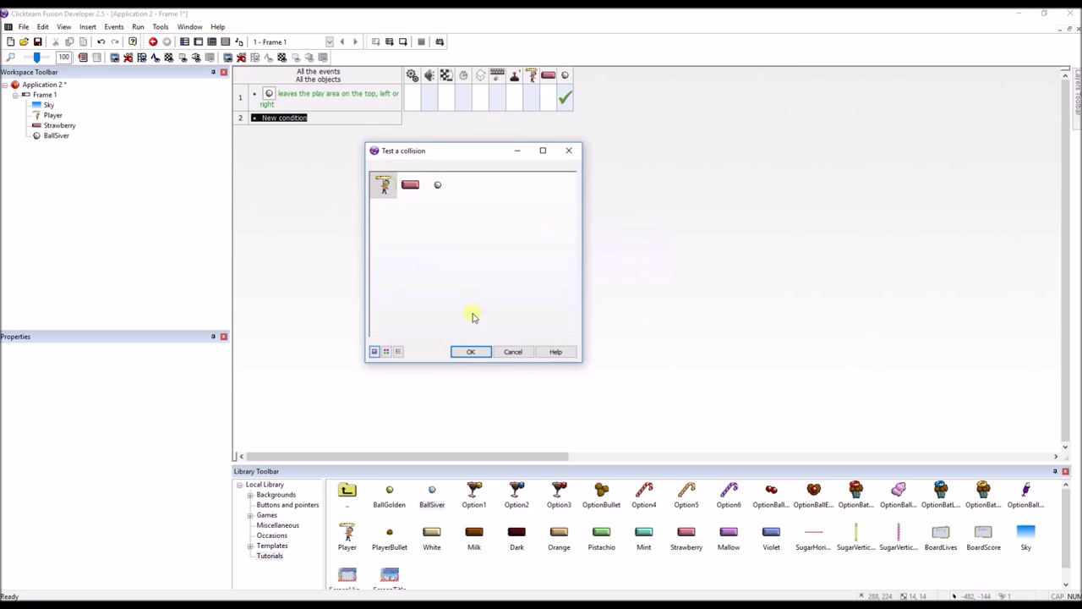
pyautogui.click(478, 351)
pyautogui.click(565, 124)
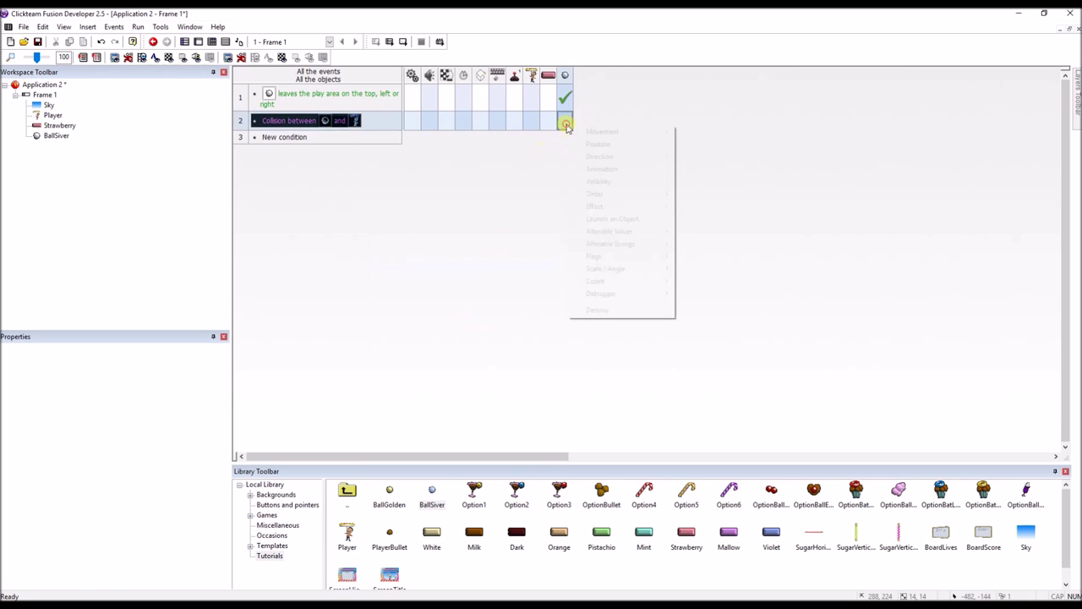
pyautogui.moveTo(607, 131)
pyautogui.click(705, 155)
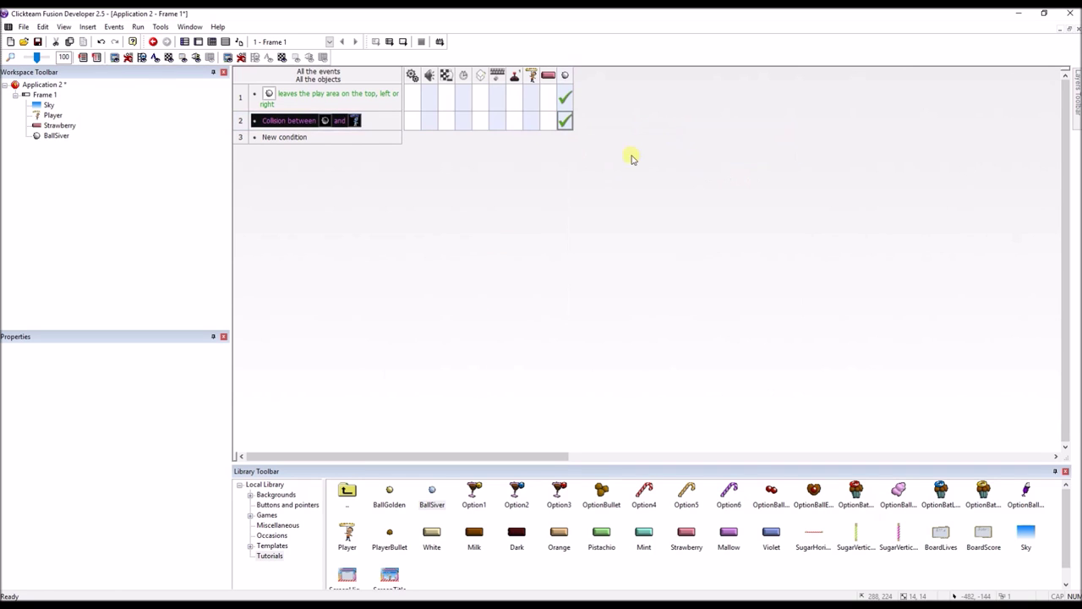
# Step: Create event 3 for BallSiver colliding with a Strawberry brick
pyautogui.doubleClick(287, 137)
pyautogui.rightClick(439, 215)
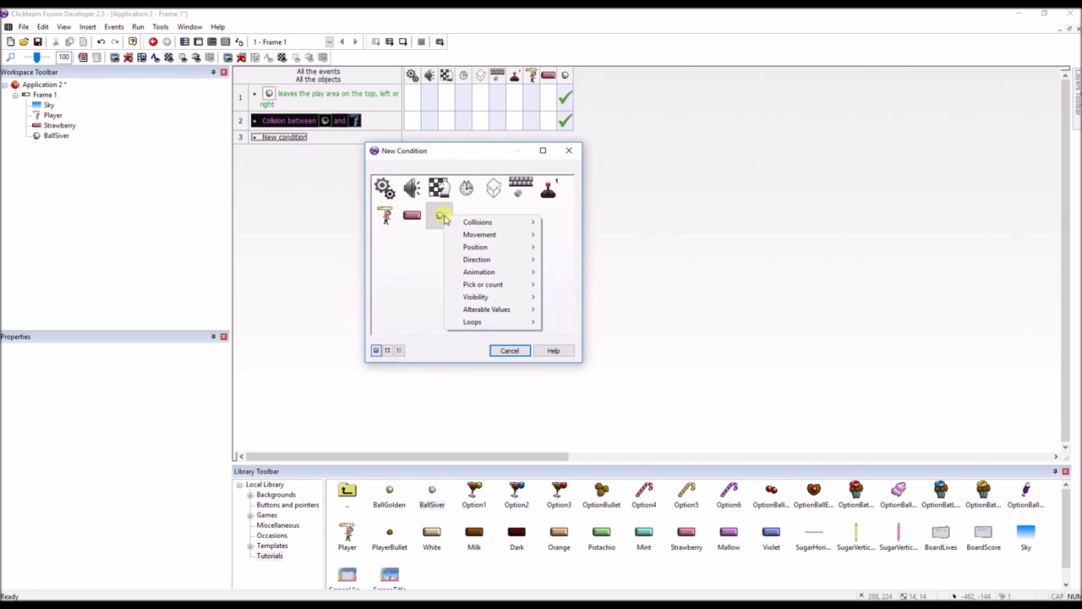
pyautogui.moveTo(499, 222)
pyautogui.click(592, 222)
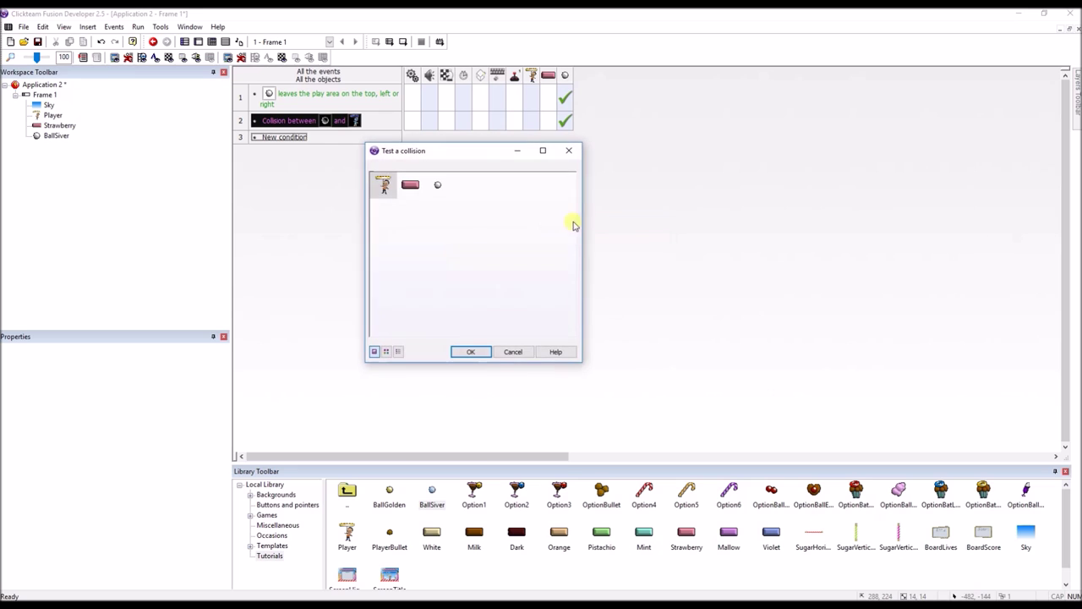
pyautogui.click(412, 188)
pyautogui.click(479, 353)
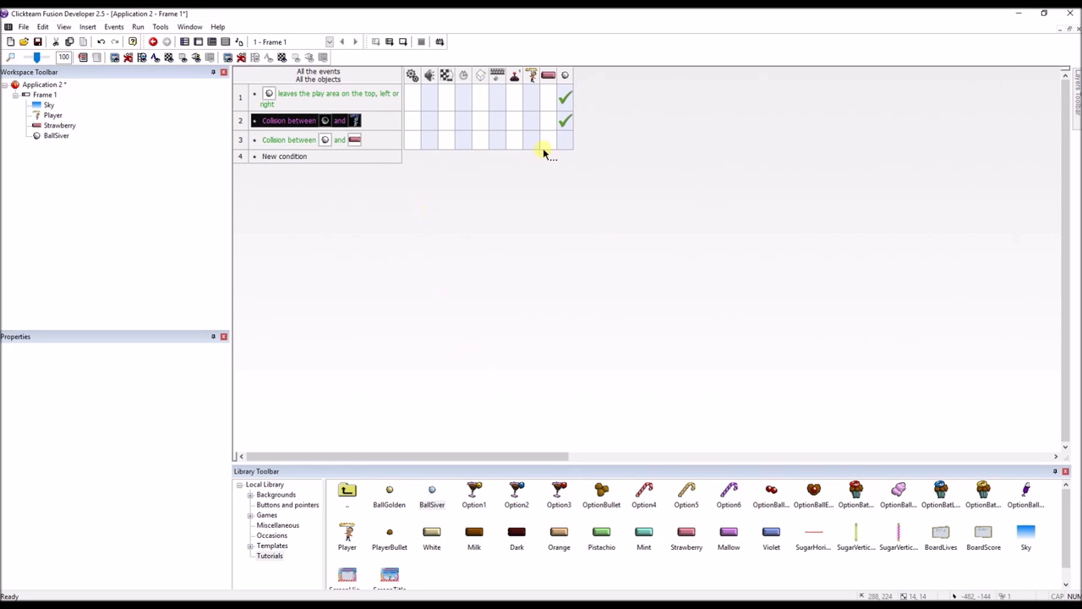
# Step: Make event 3 restart the ball's movement and destroy the hit Strawberry brick
pyautogui.rightClick(565, 146)
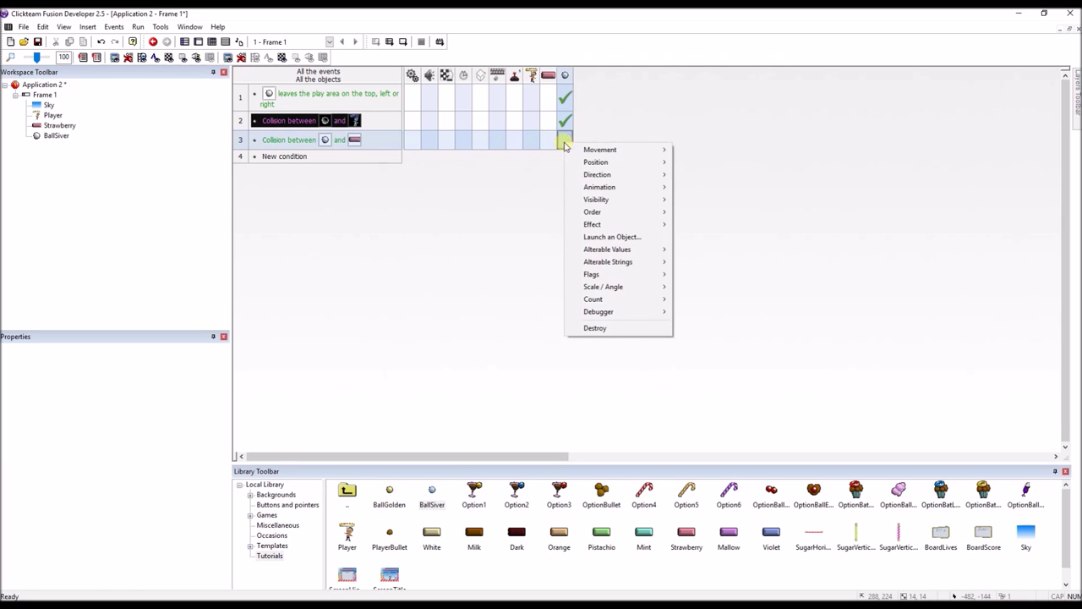
pyautogui.moveTo(652, 149)
pyautogui.click(696, 162)
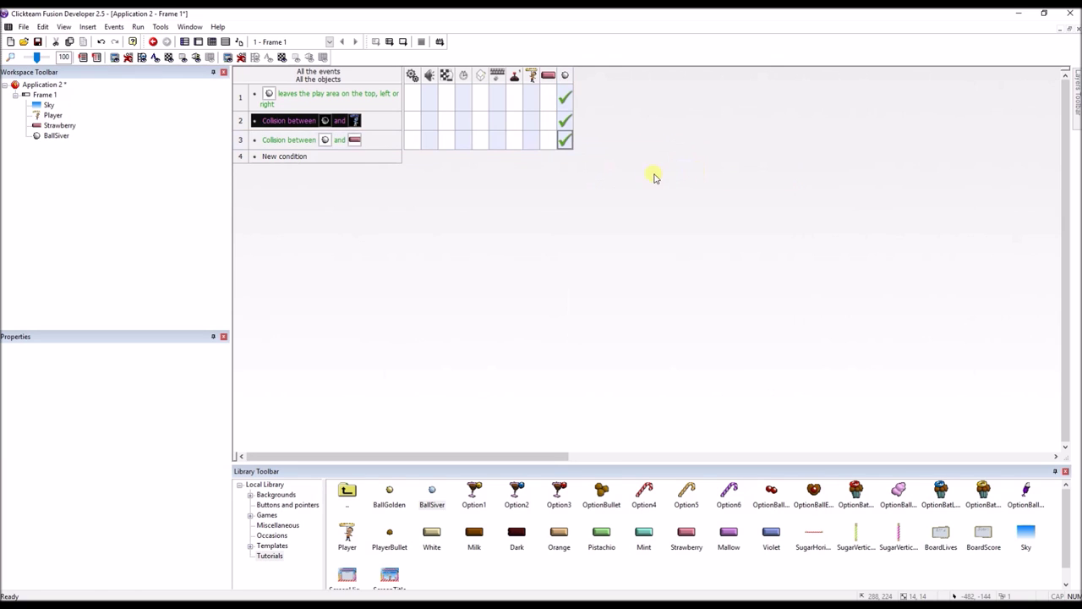
pyautogui.rightClick(548, 144)
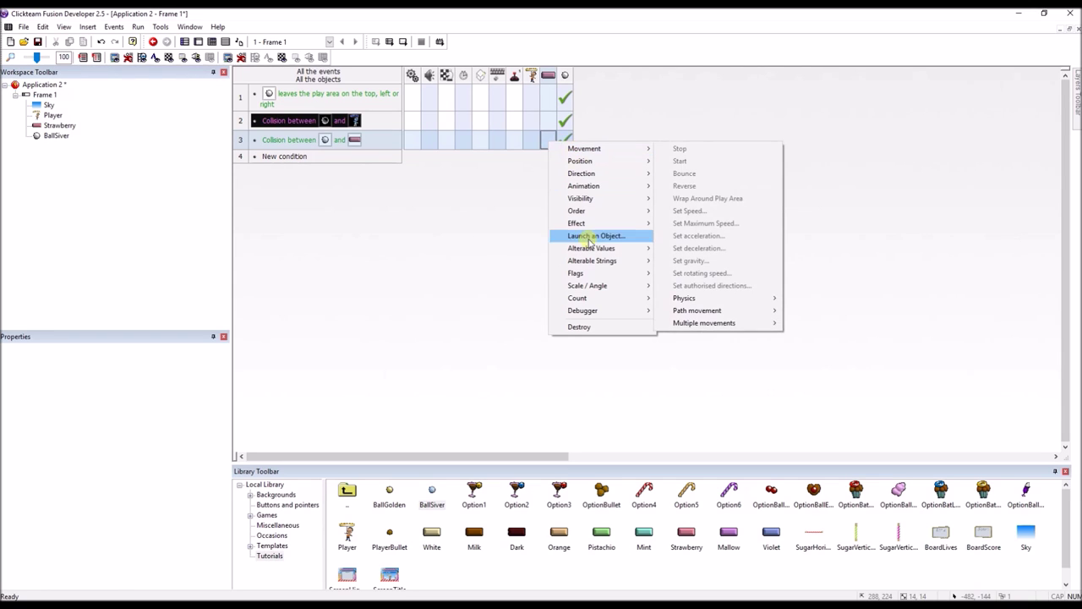
pyautogui.click(589, 329)
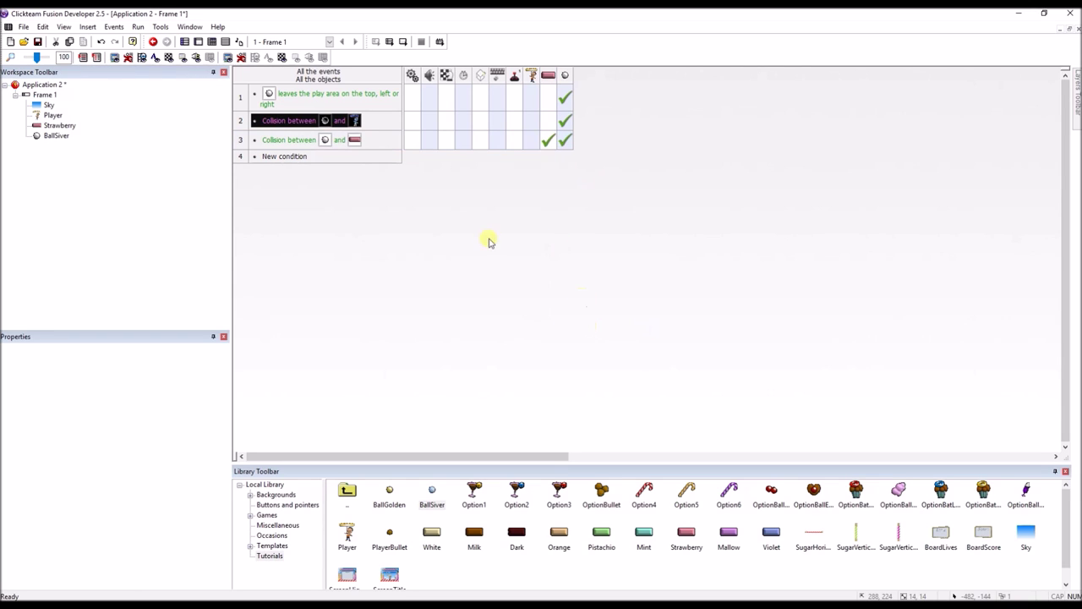
# Step: Add event 4: when BallSiver leaves the frame's bottom edge, end the application
pyautogui.doubleClick(288, 157)
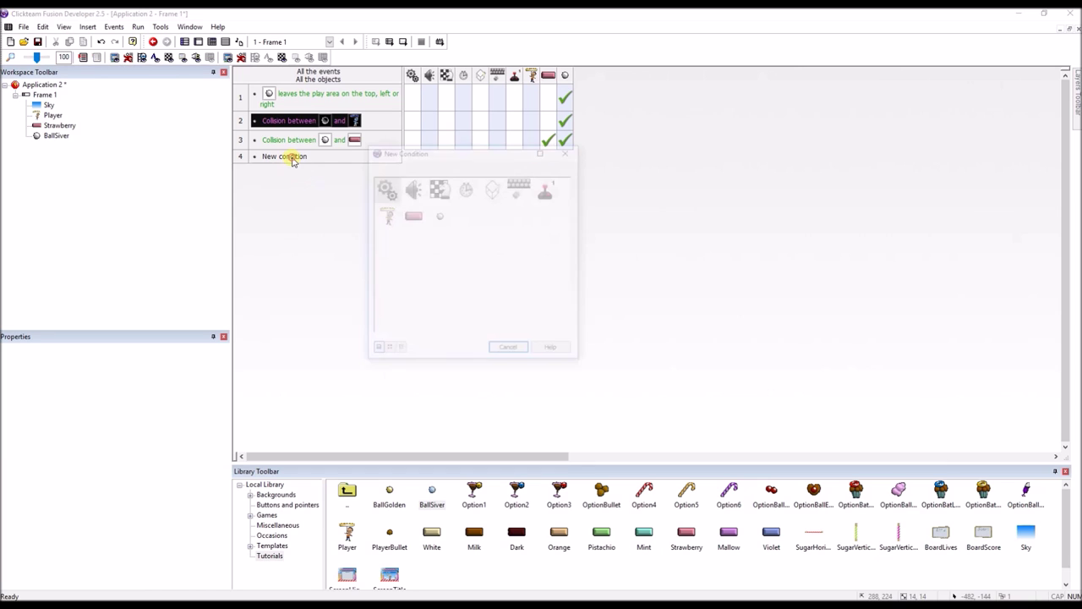
pyautogui.click(438, 216)
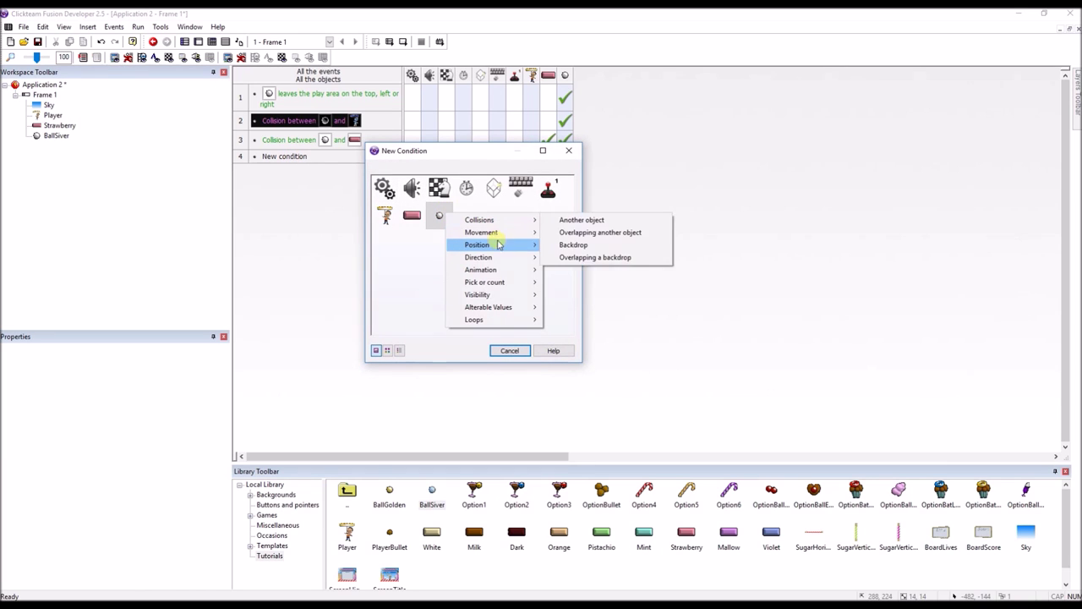
pyautogui.moveTo(514, 245)
pyautogui.click(603, 245)
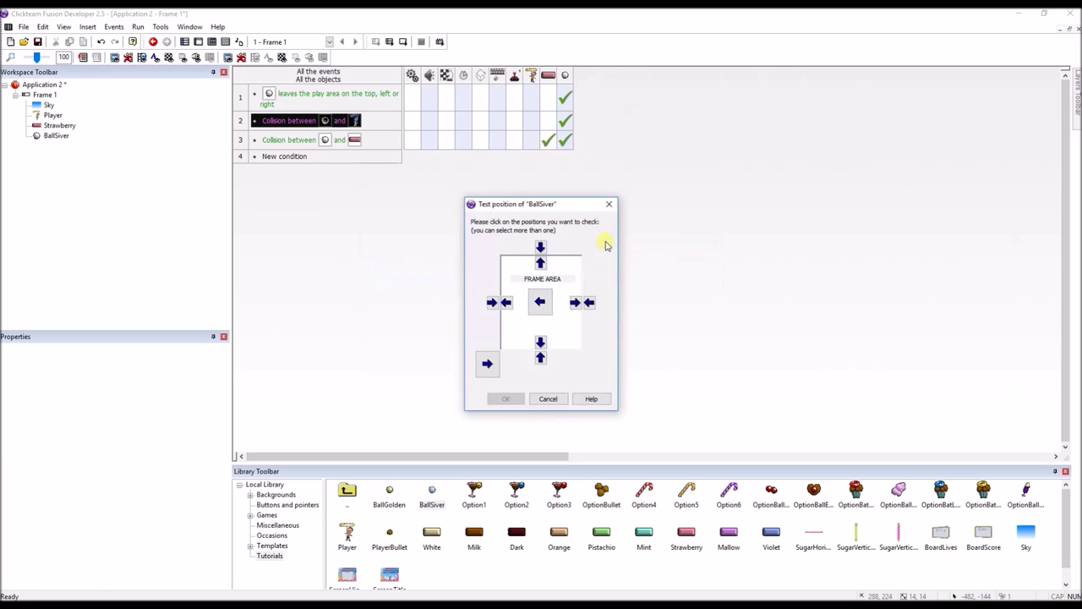
pyautogui.click(540, 341)
pyautogui.click(511, 399)
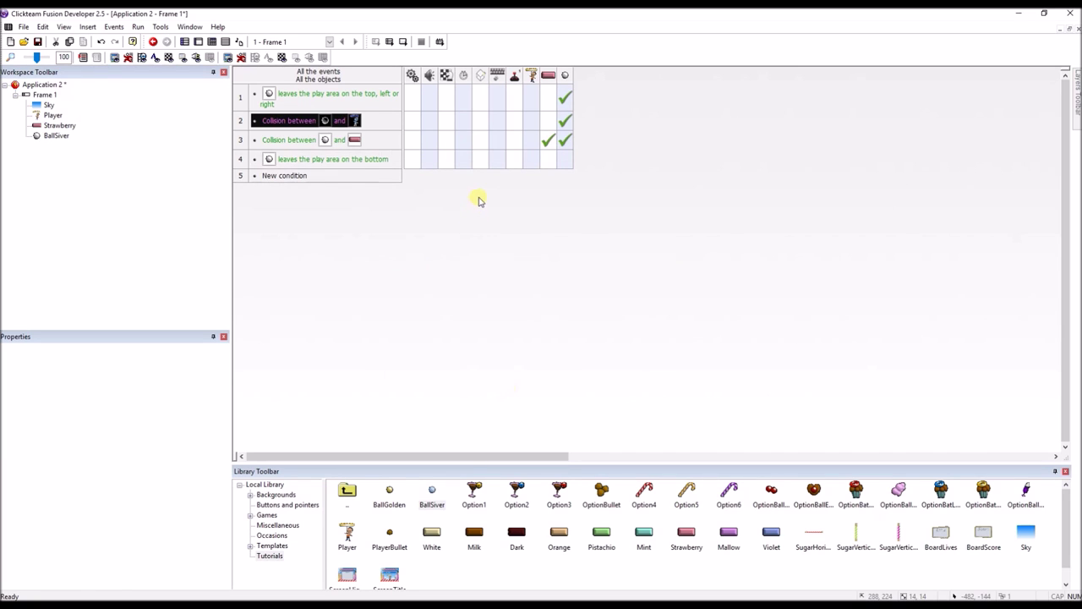
pyautogui.click(446, 160)
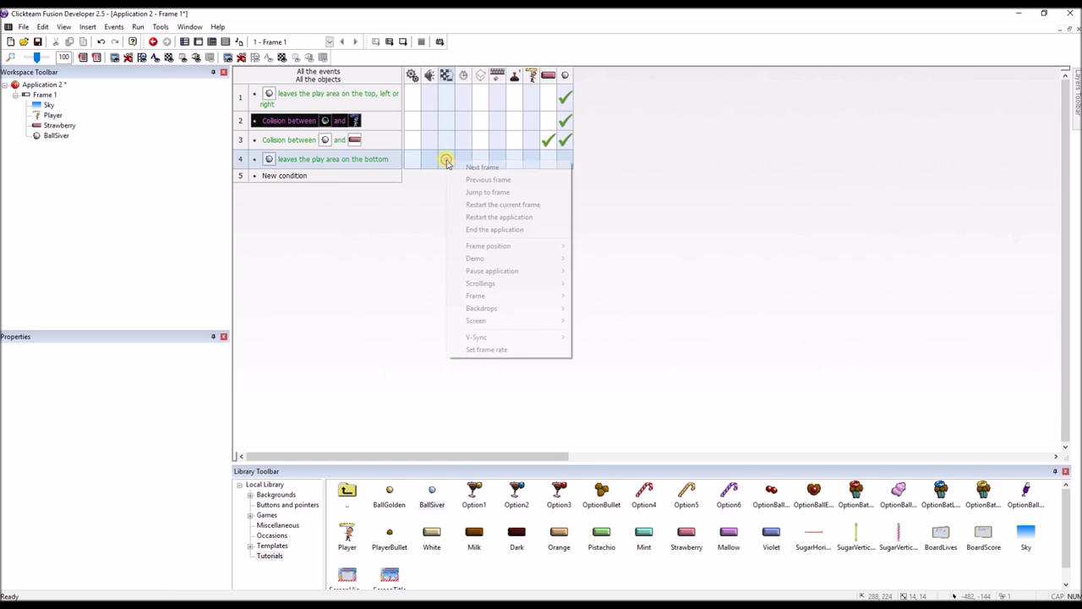
pyautogui.click(497, 231)
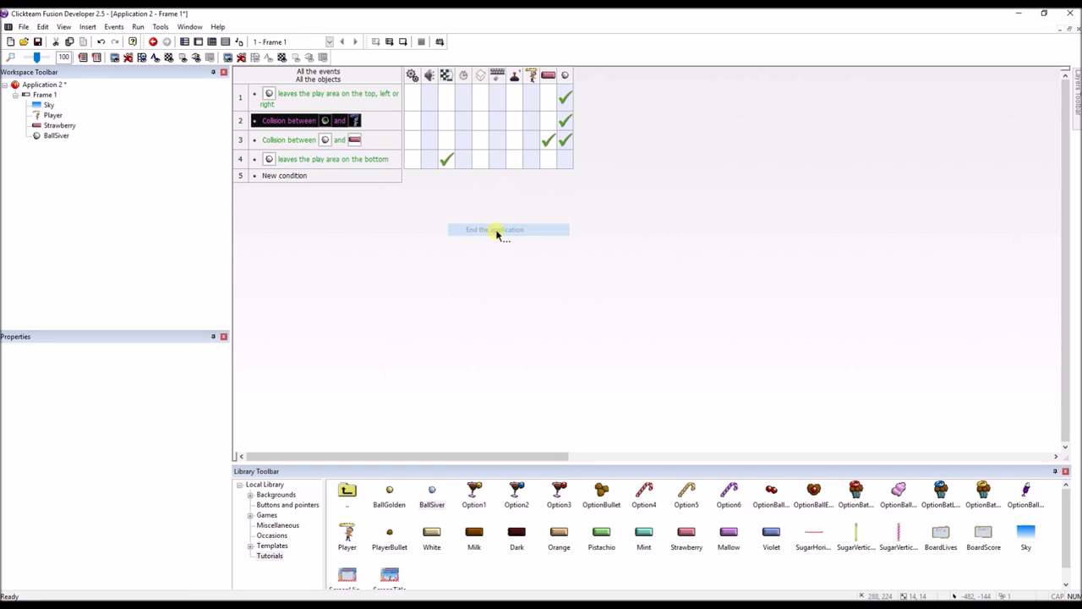
pyautogui.click(404, 42)
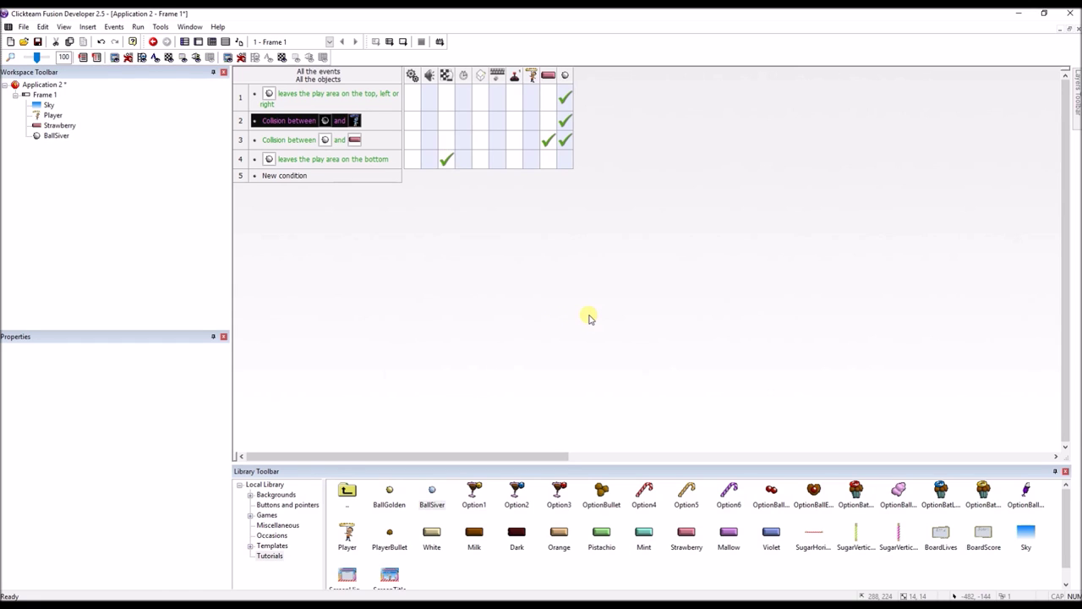
# Step: Switch back to the frame editor to view the bricks, ball and Player layout
pyautogui.click(198, 41)
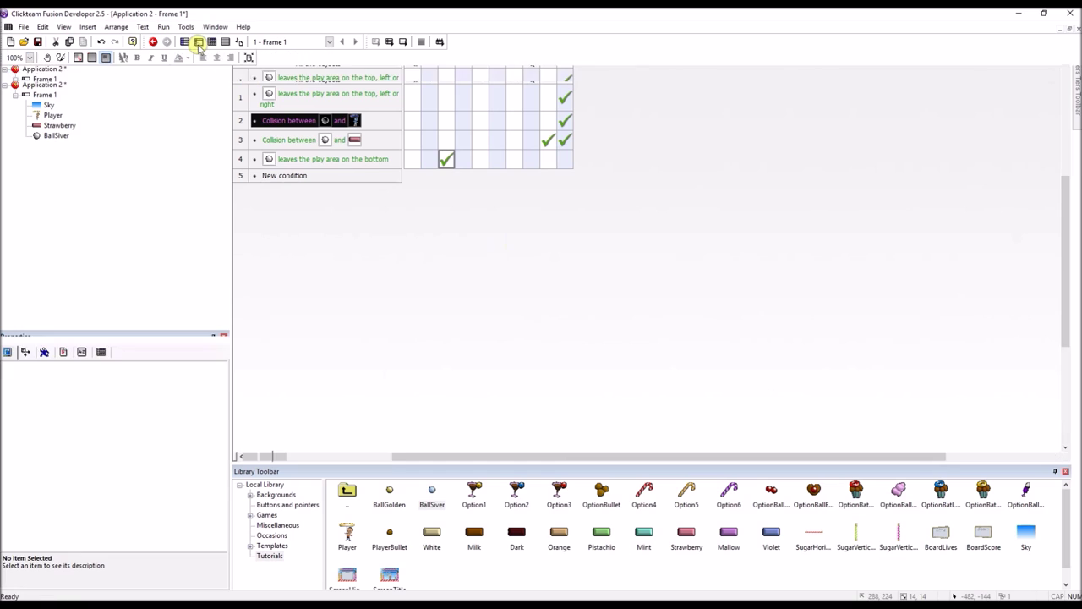